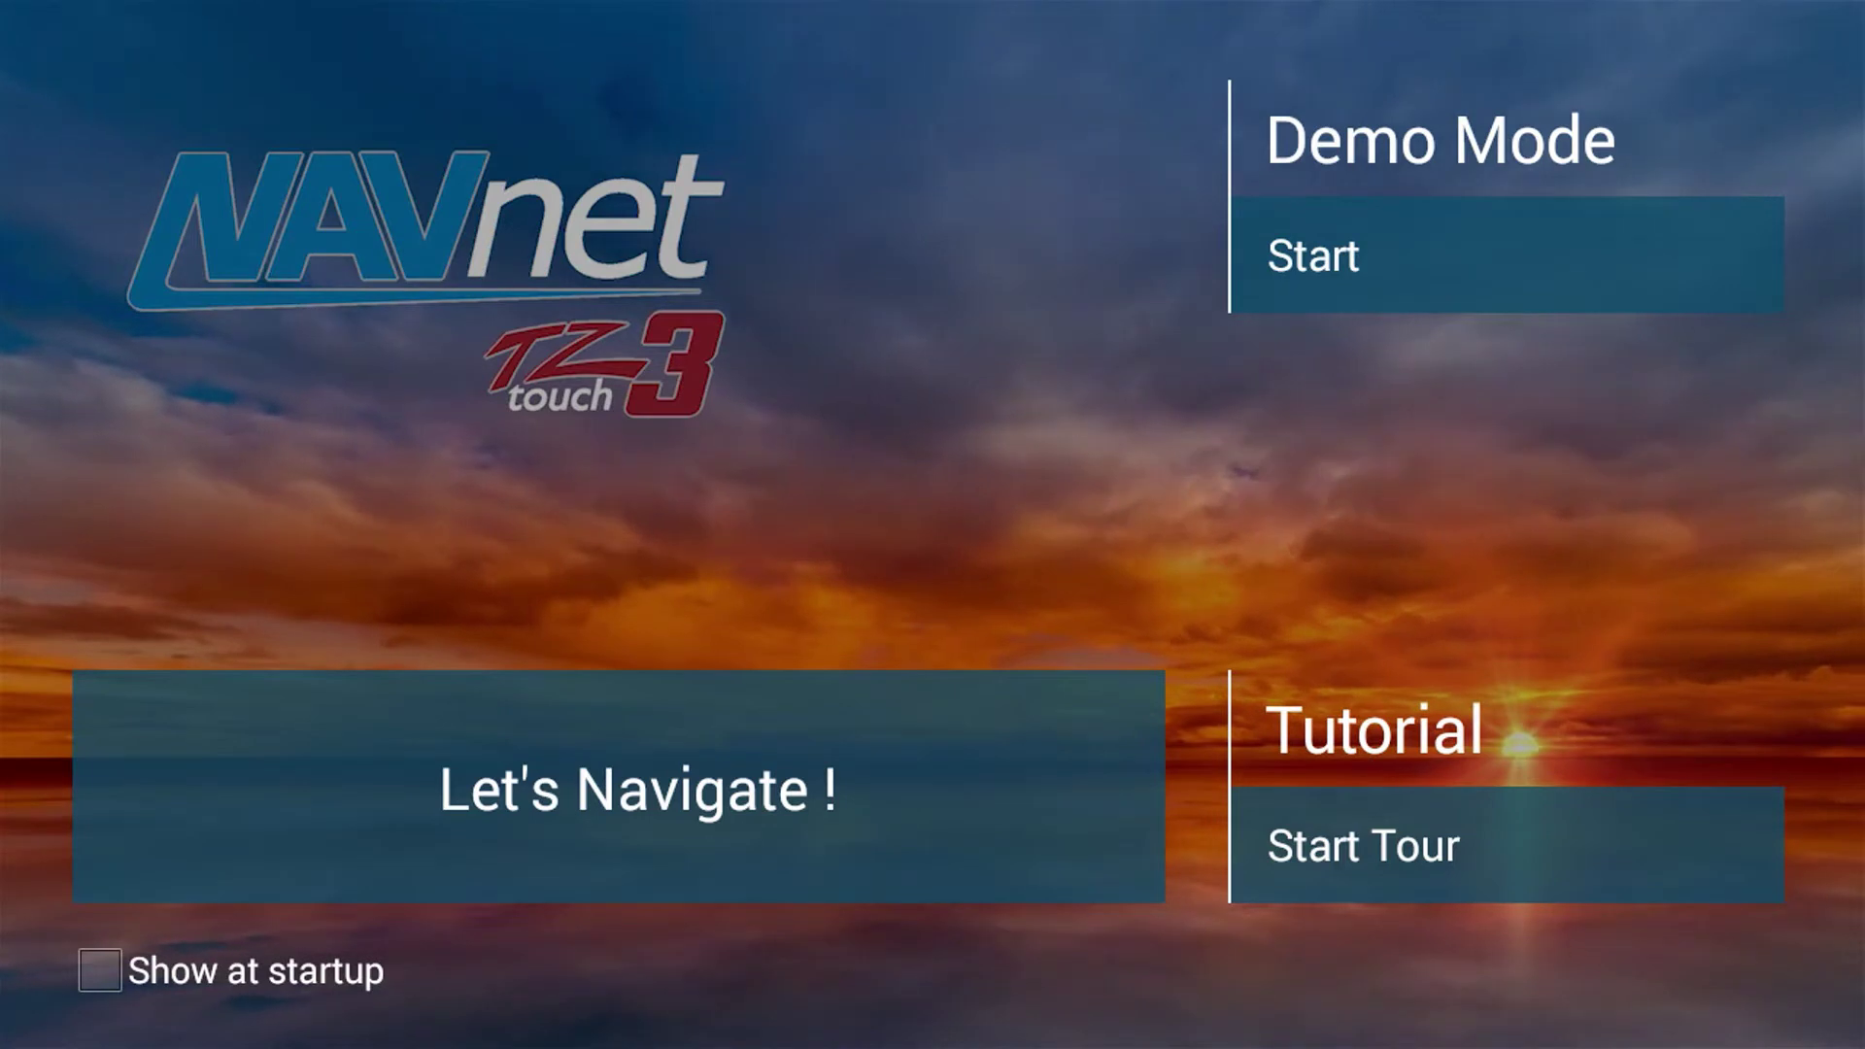
Start Demo Mode and dismiss the Quick Access window to show the chart and sounder page.
{"action": "left_click", "coordinate": [1507, 255]}
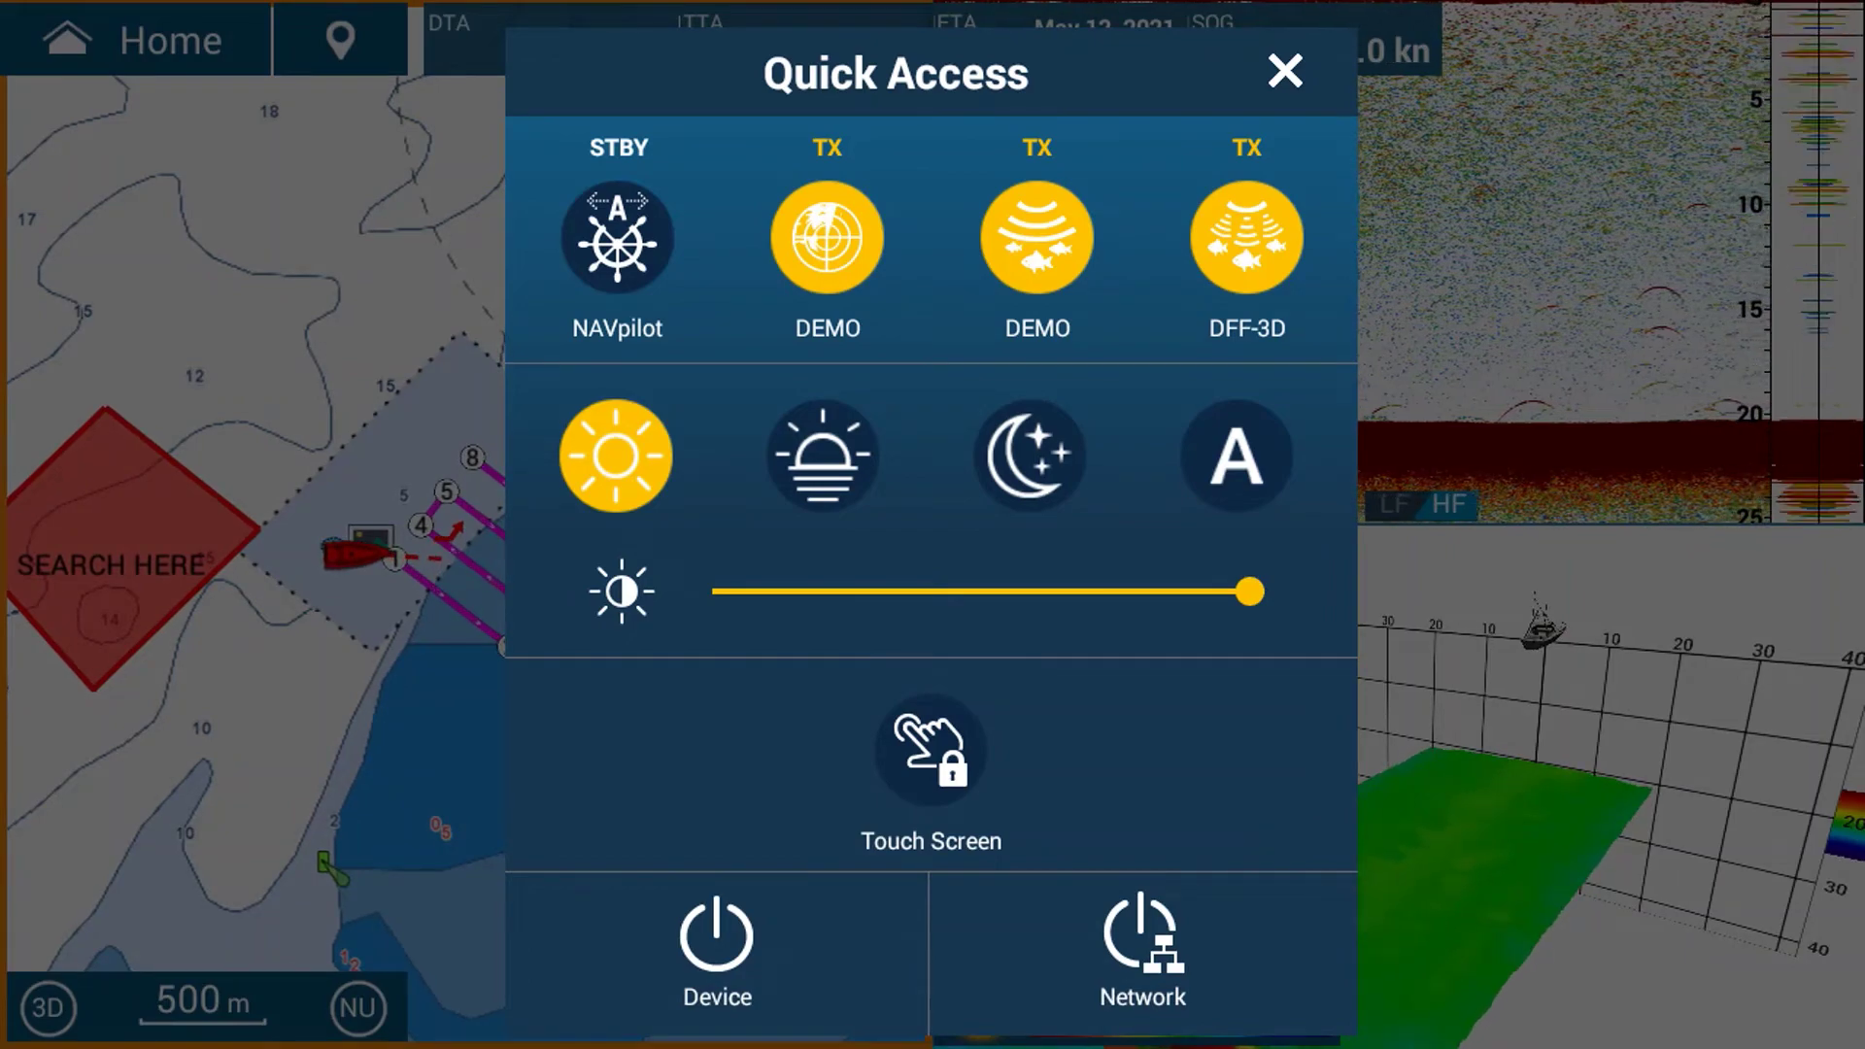
{"action": "left_click", "coordinate": [1284, 71]}
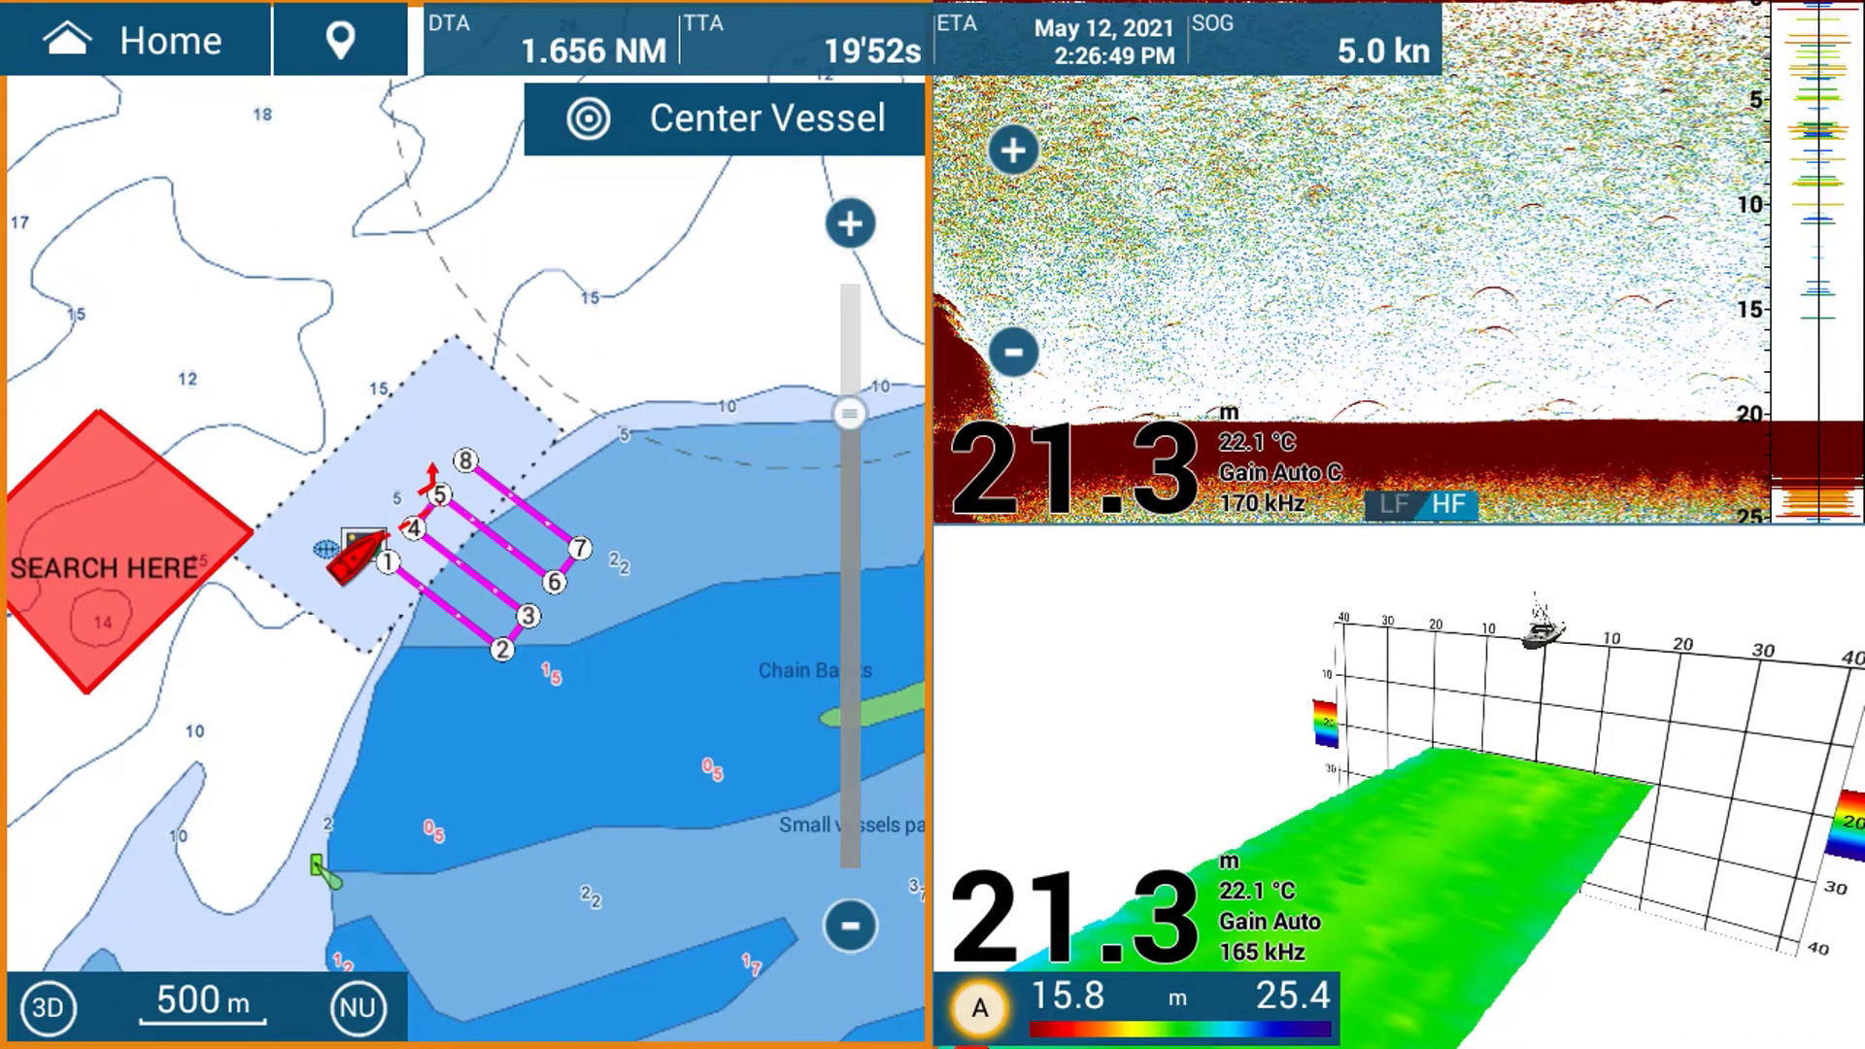
Switch the display to night mode through Quick Access and close the window.
{"action": "key", "text": "XF86PowerOff"}
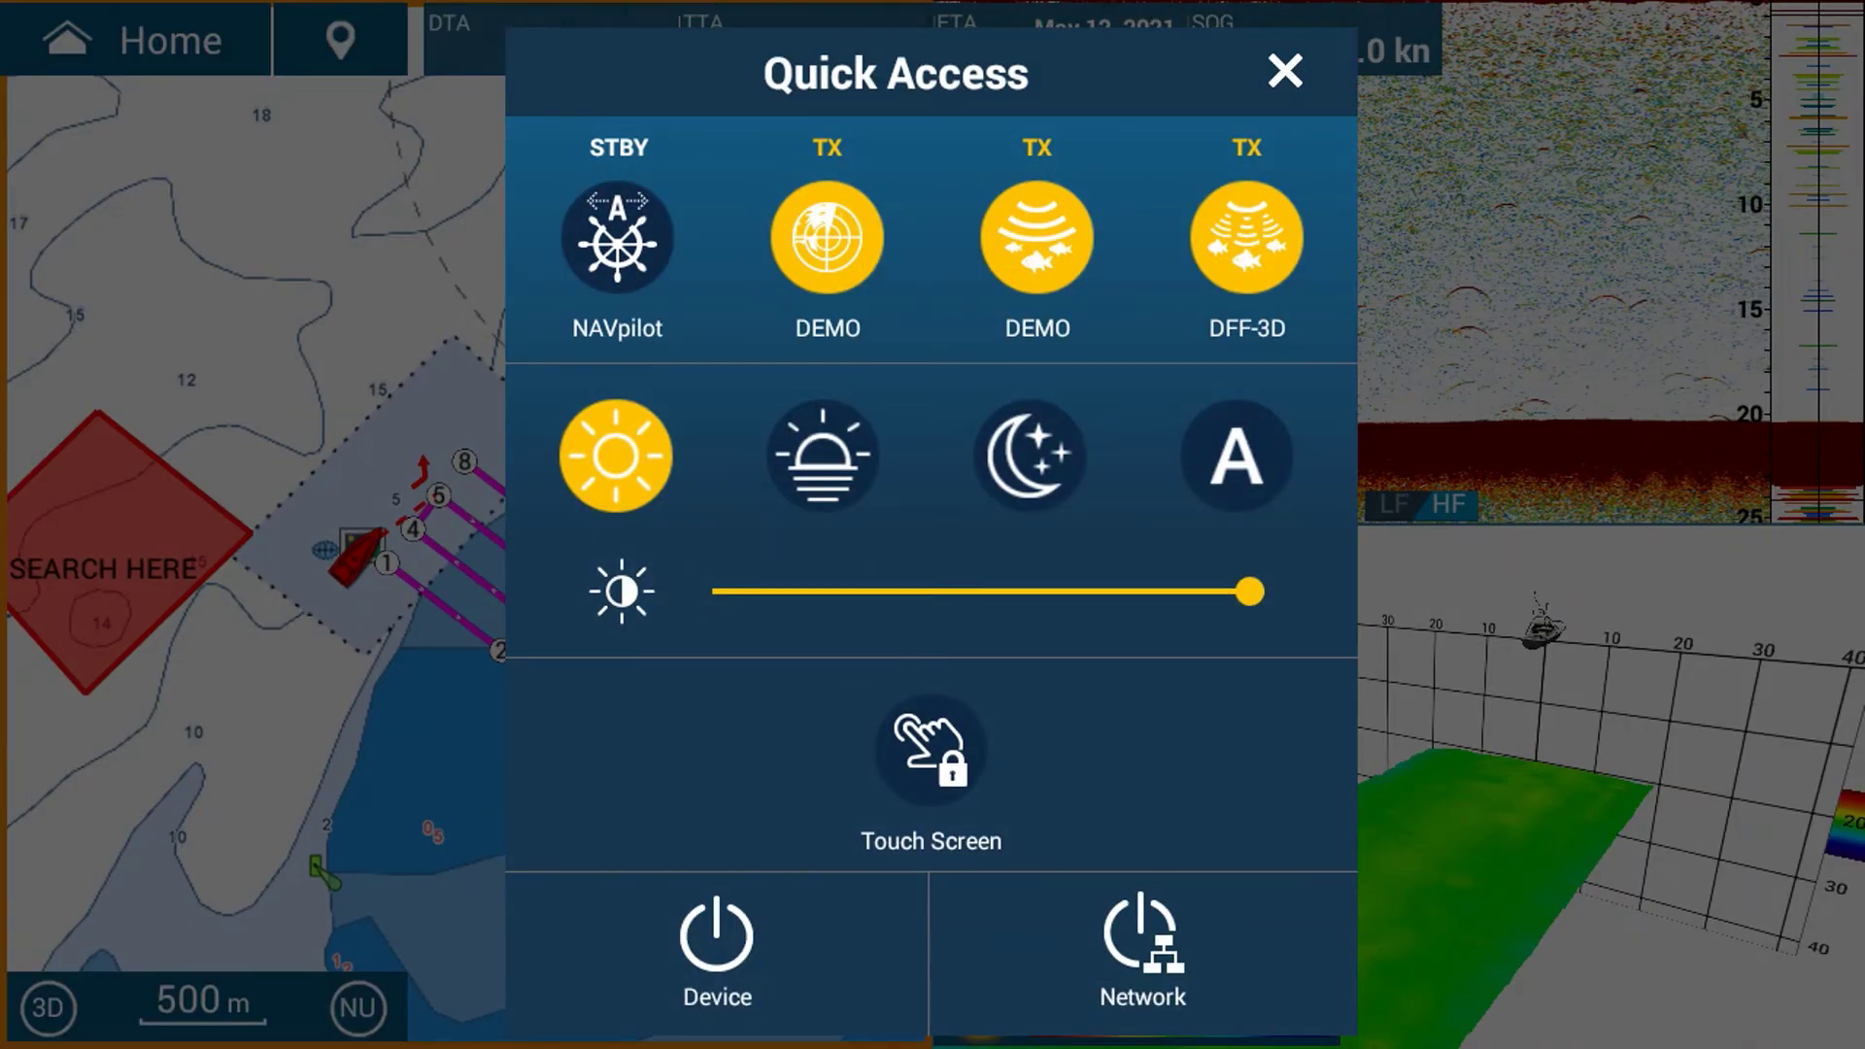
{"action": "left_click", "coordinate": [1029, 455]}
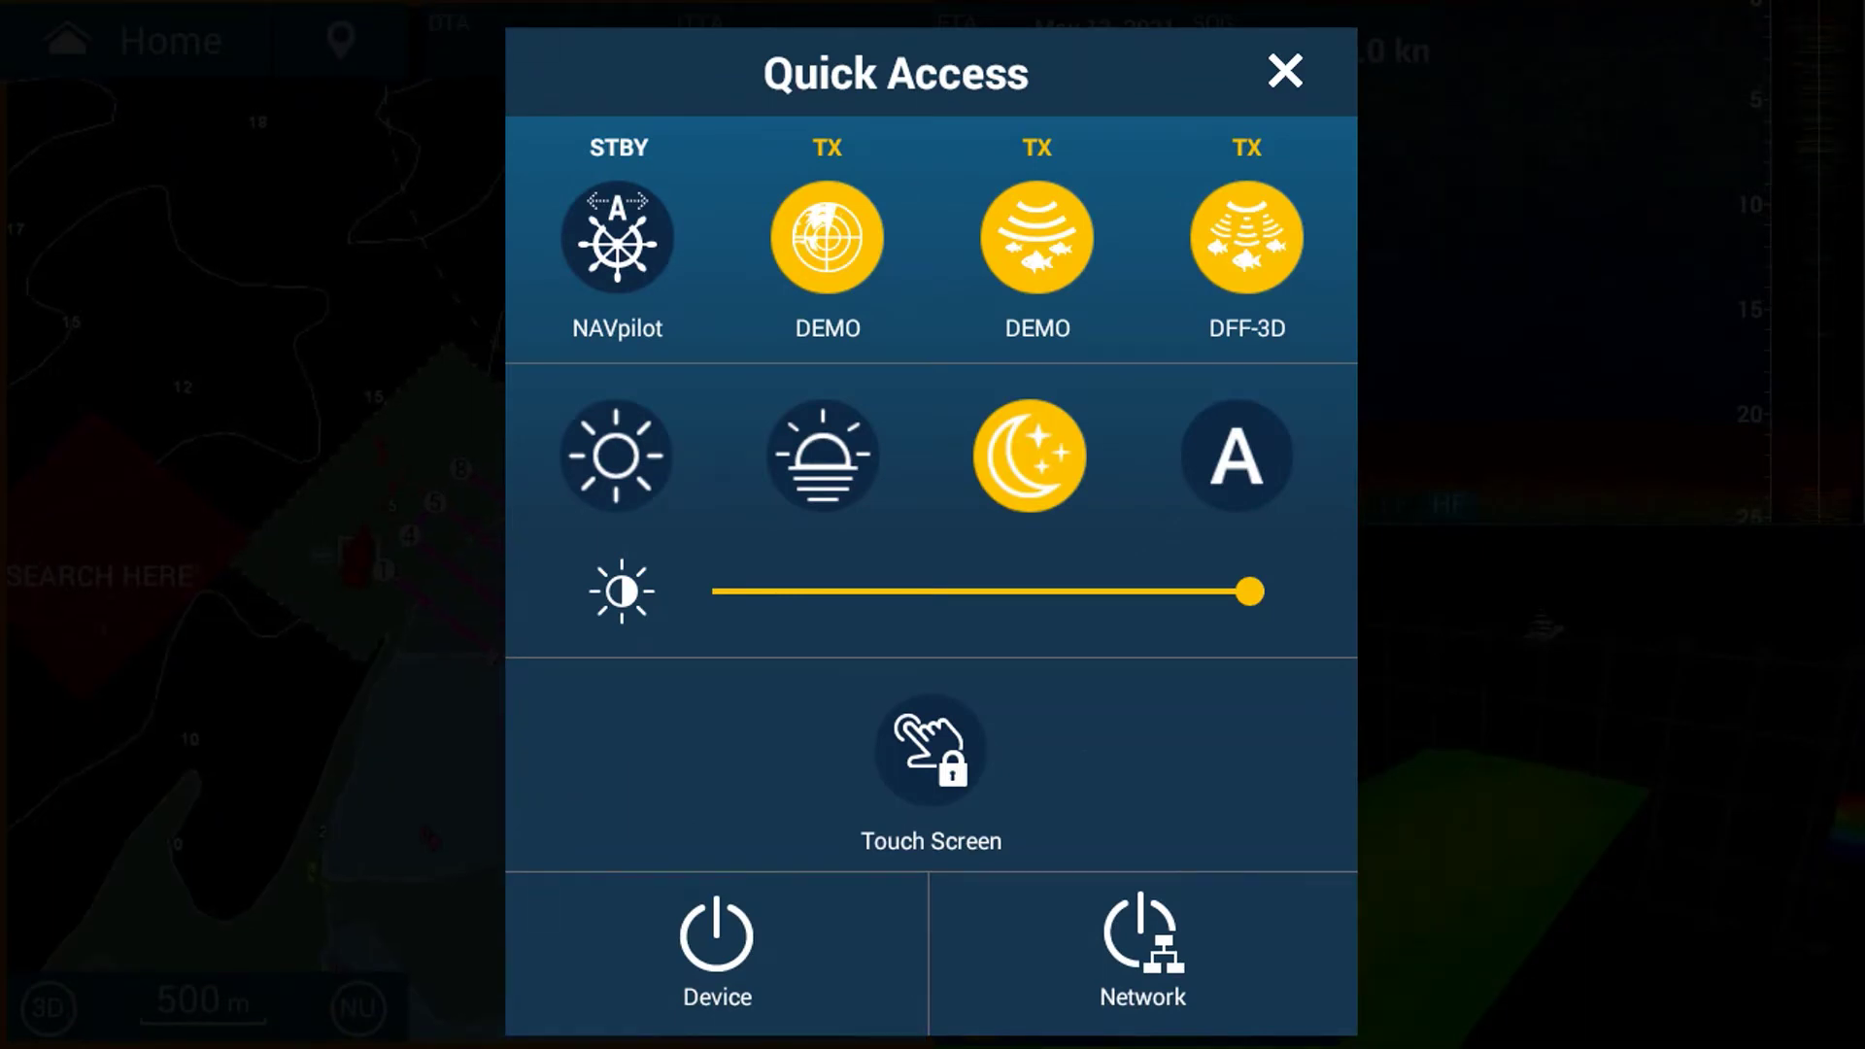
{"action": "left_click", "coordinate": [1285, 71]}
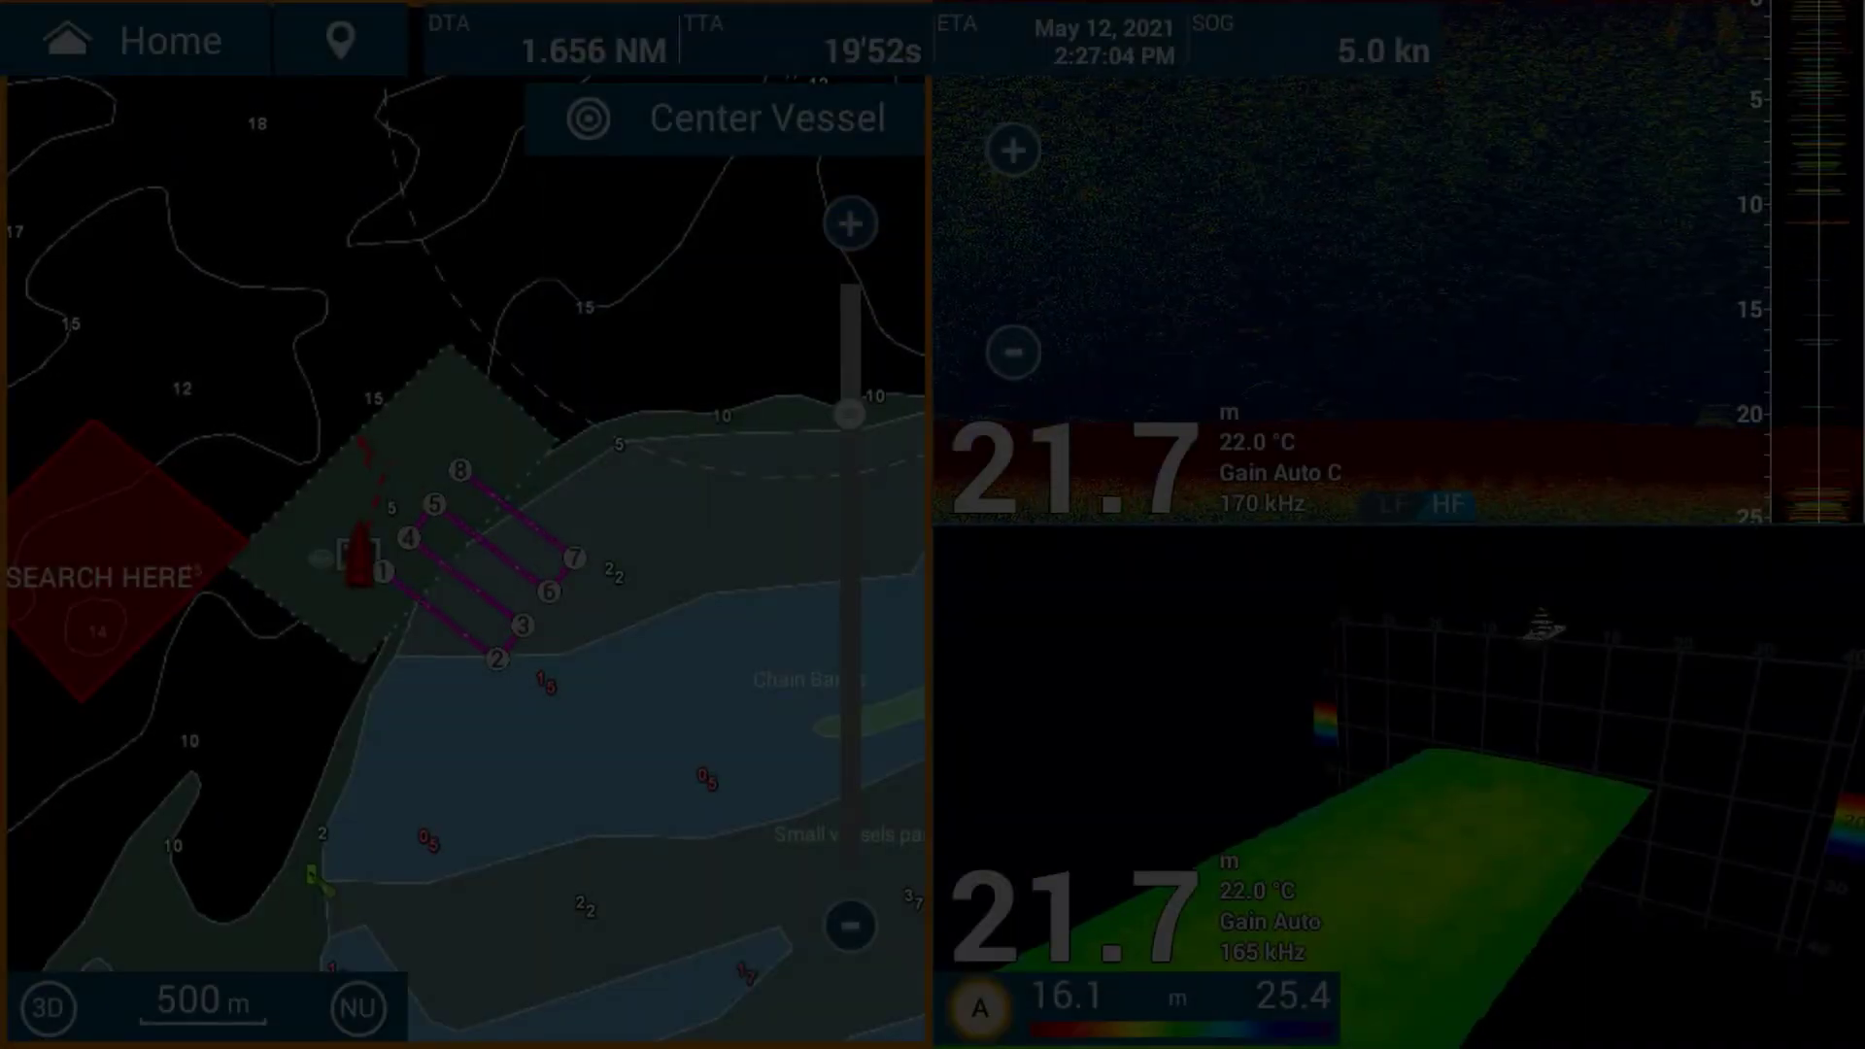
Inspect the chart and the full-screen radar in night colours, returning to the page combining chart, fish finder and 3D sounder.
{"action": "left_click_drag", "start_coordinate": [389, 437], "coordinate": [510, 746]}
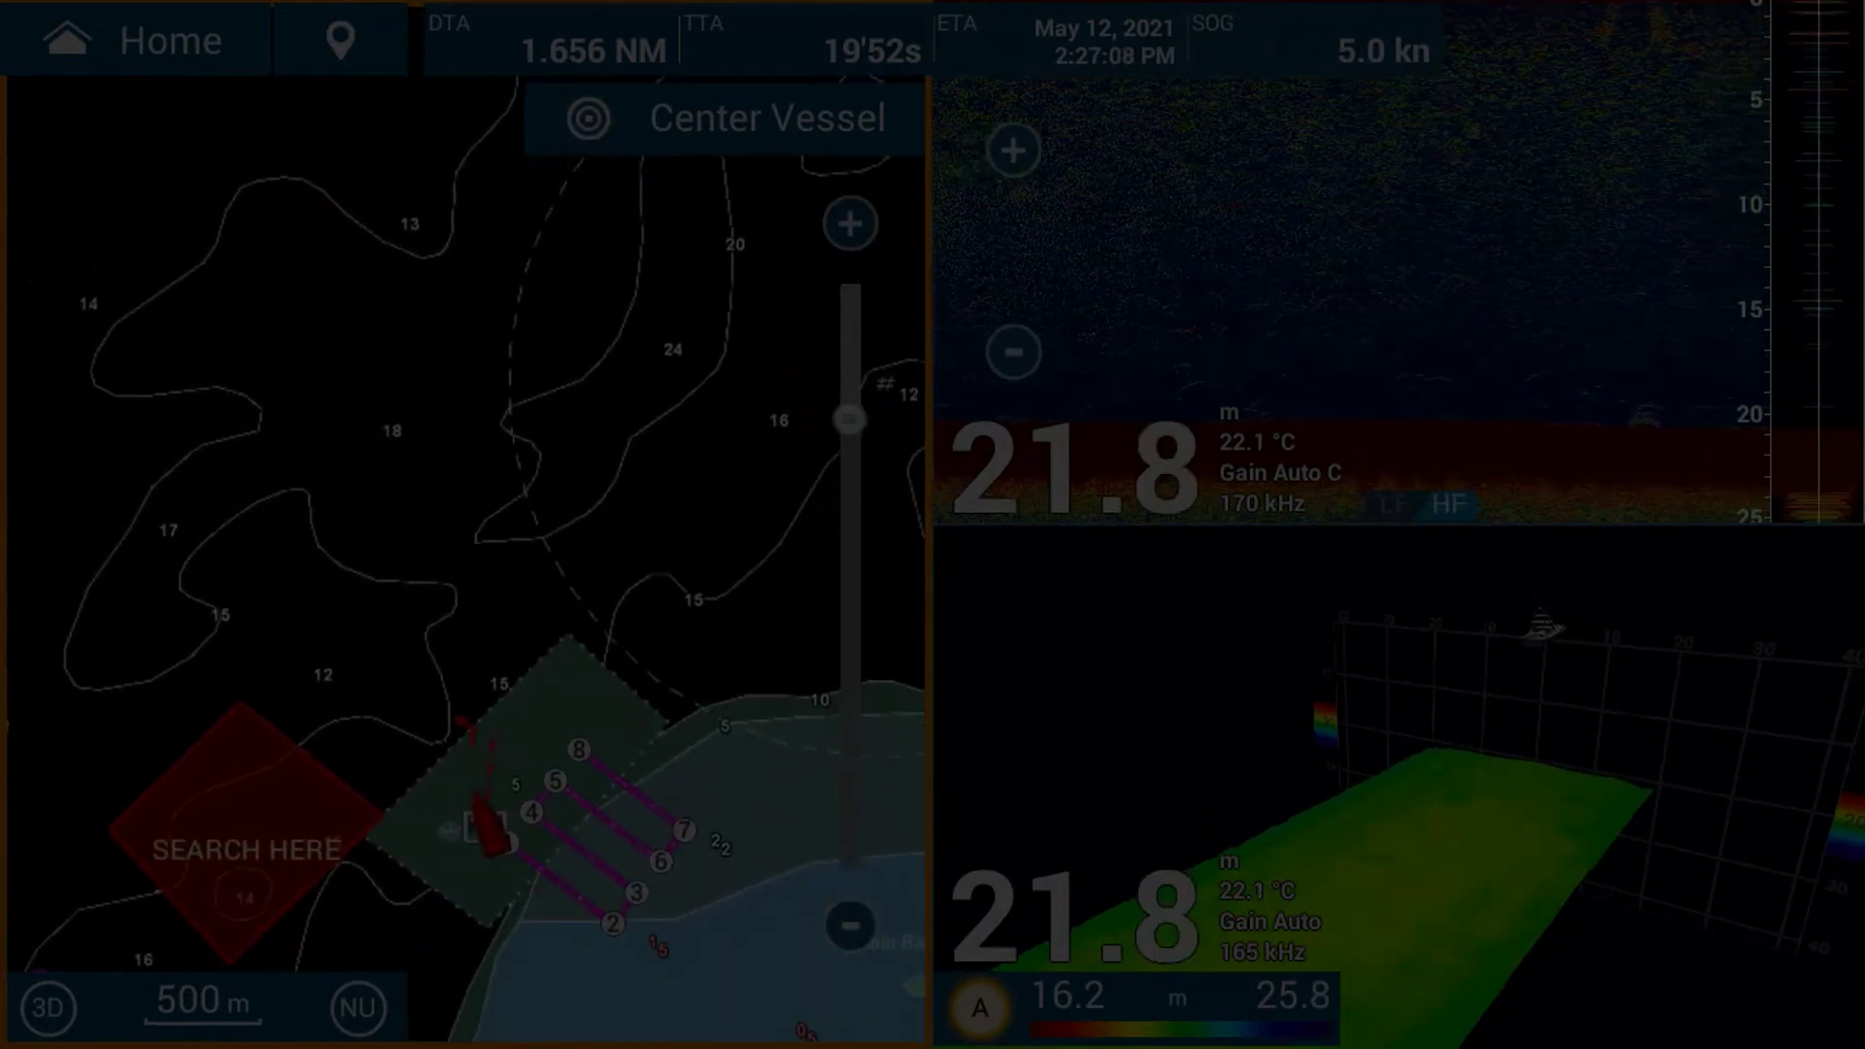
{"action": "left_click_drag", "start_coordinate": [680, 777], "coordinate": [231, 291]}
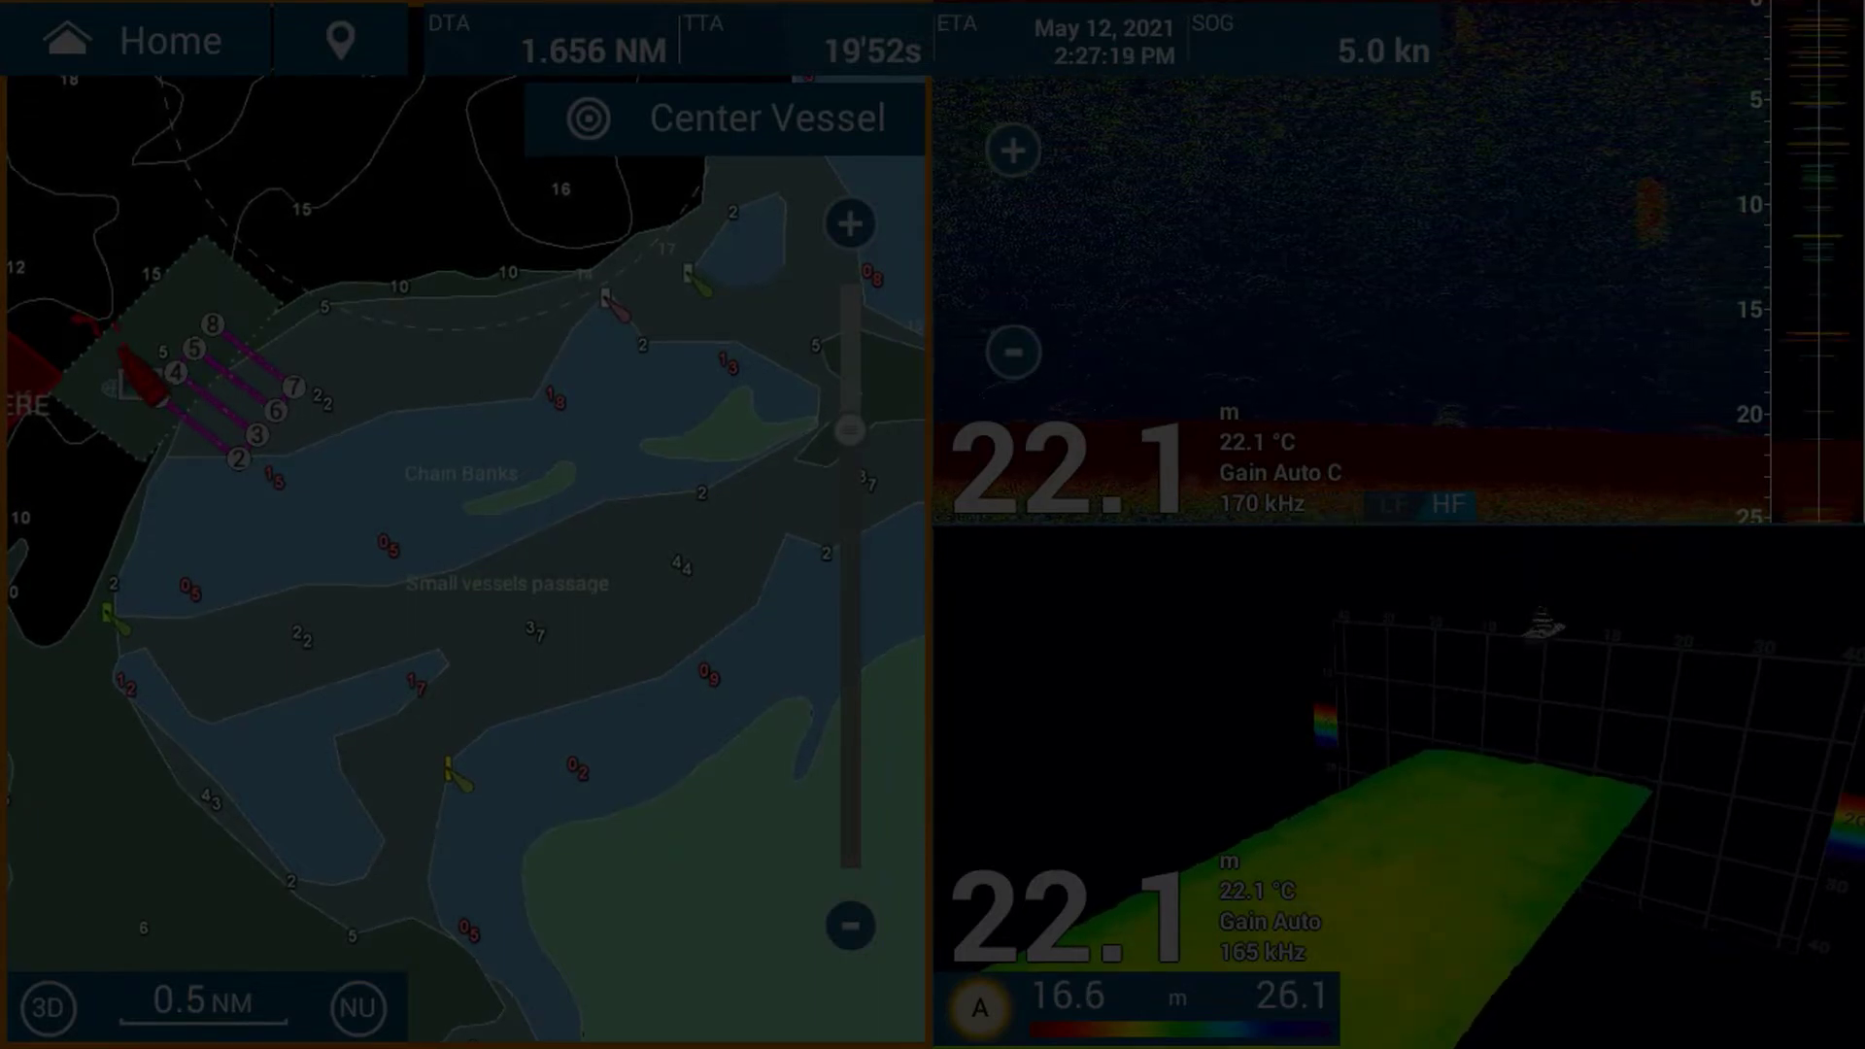
{"action": "left_click", "coordinate": [1399, 786]}
{"action": "left_click", "coordinate": [135, 40]}
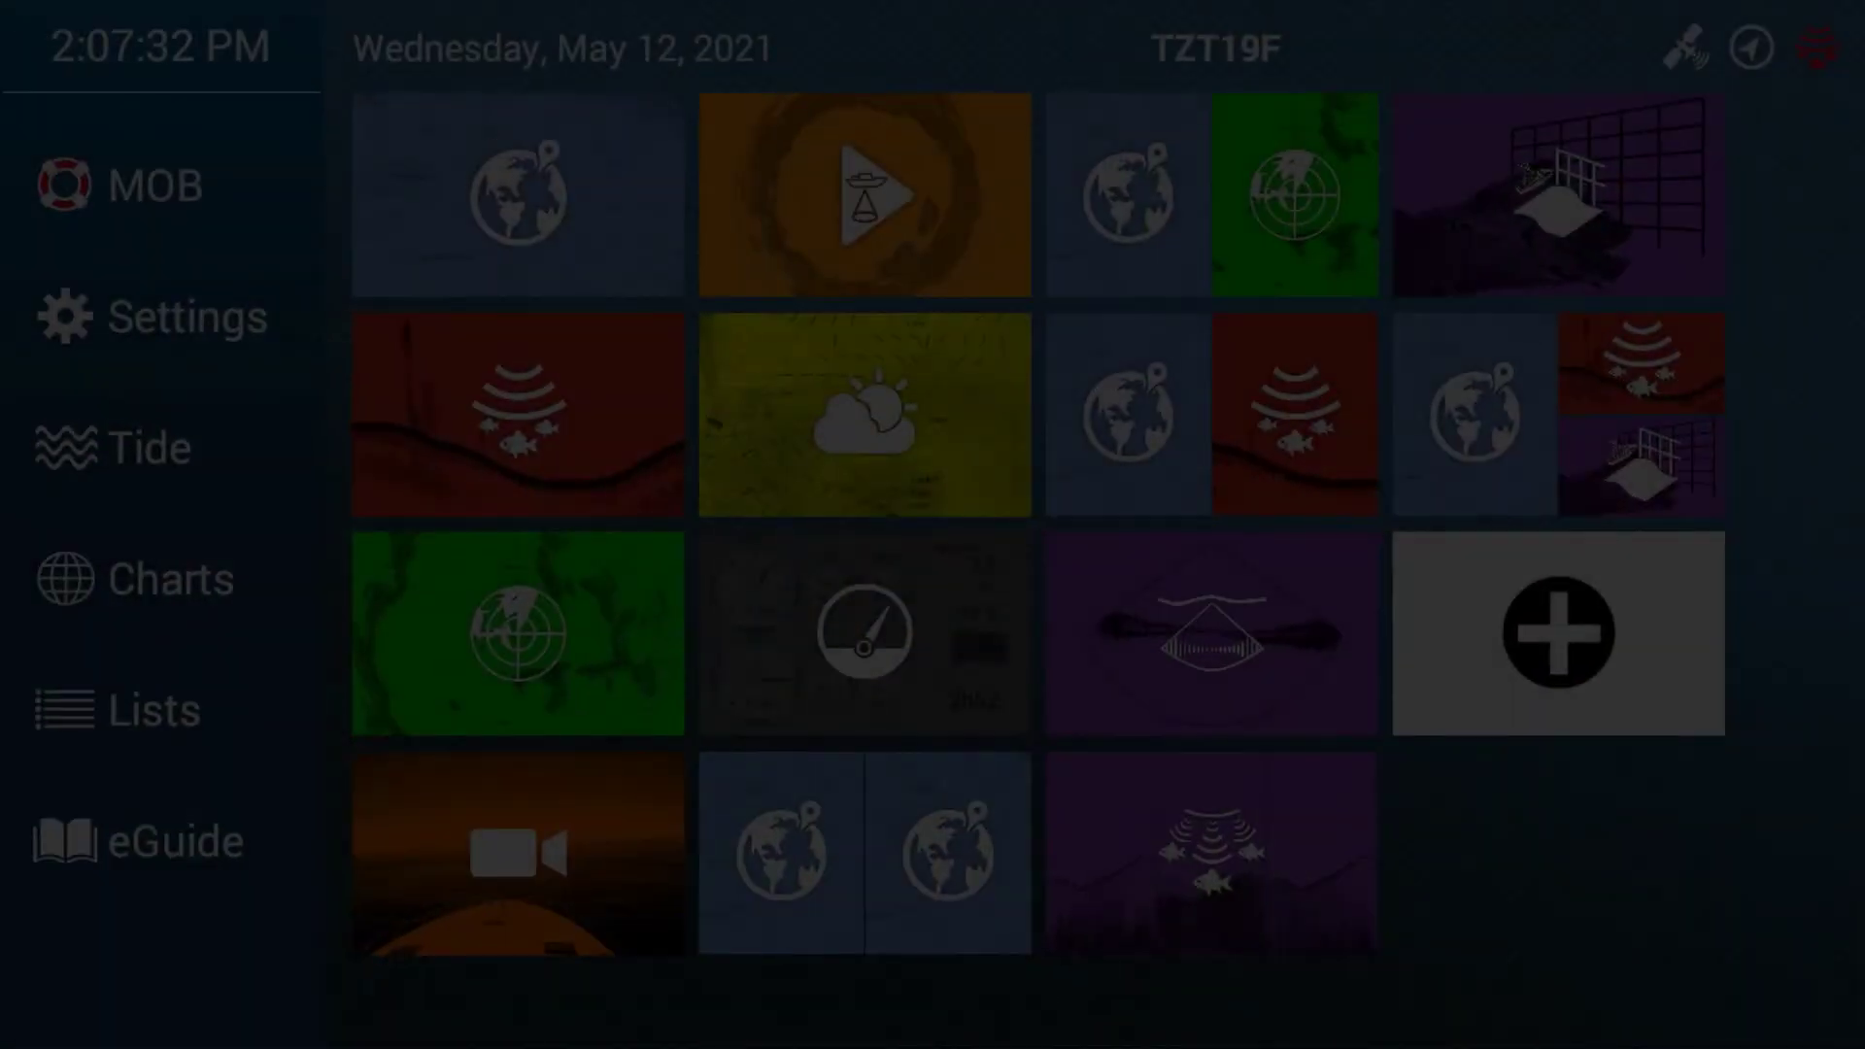
{"action": "left_click", "coordinate": [517, 633]}
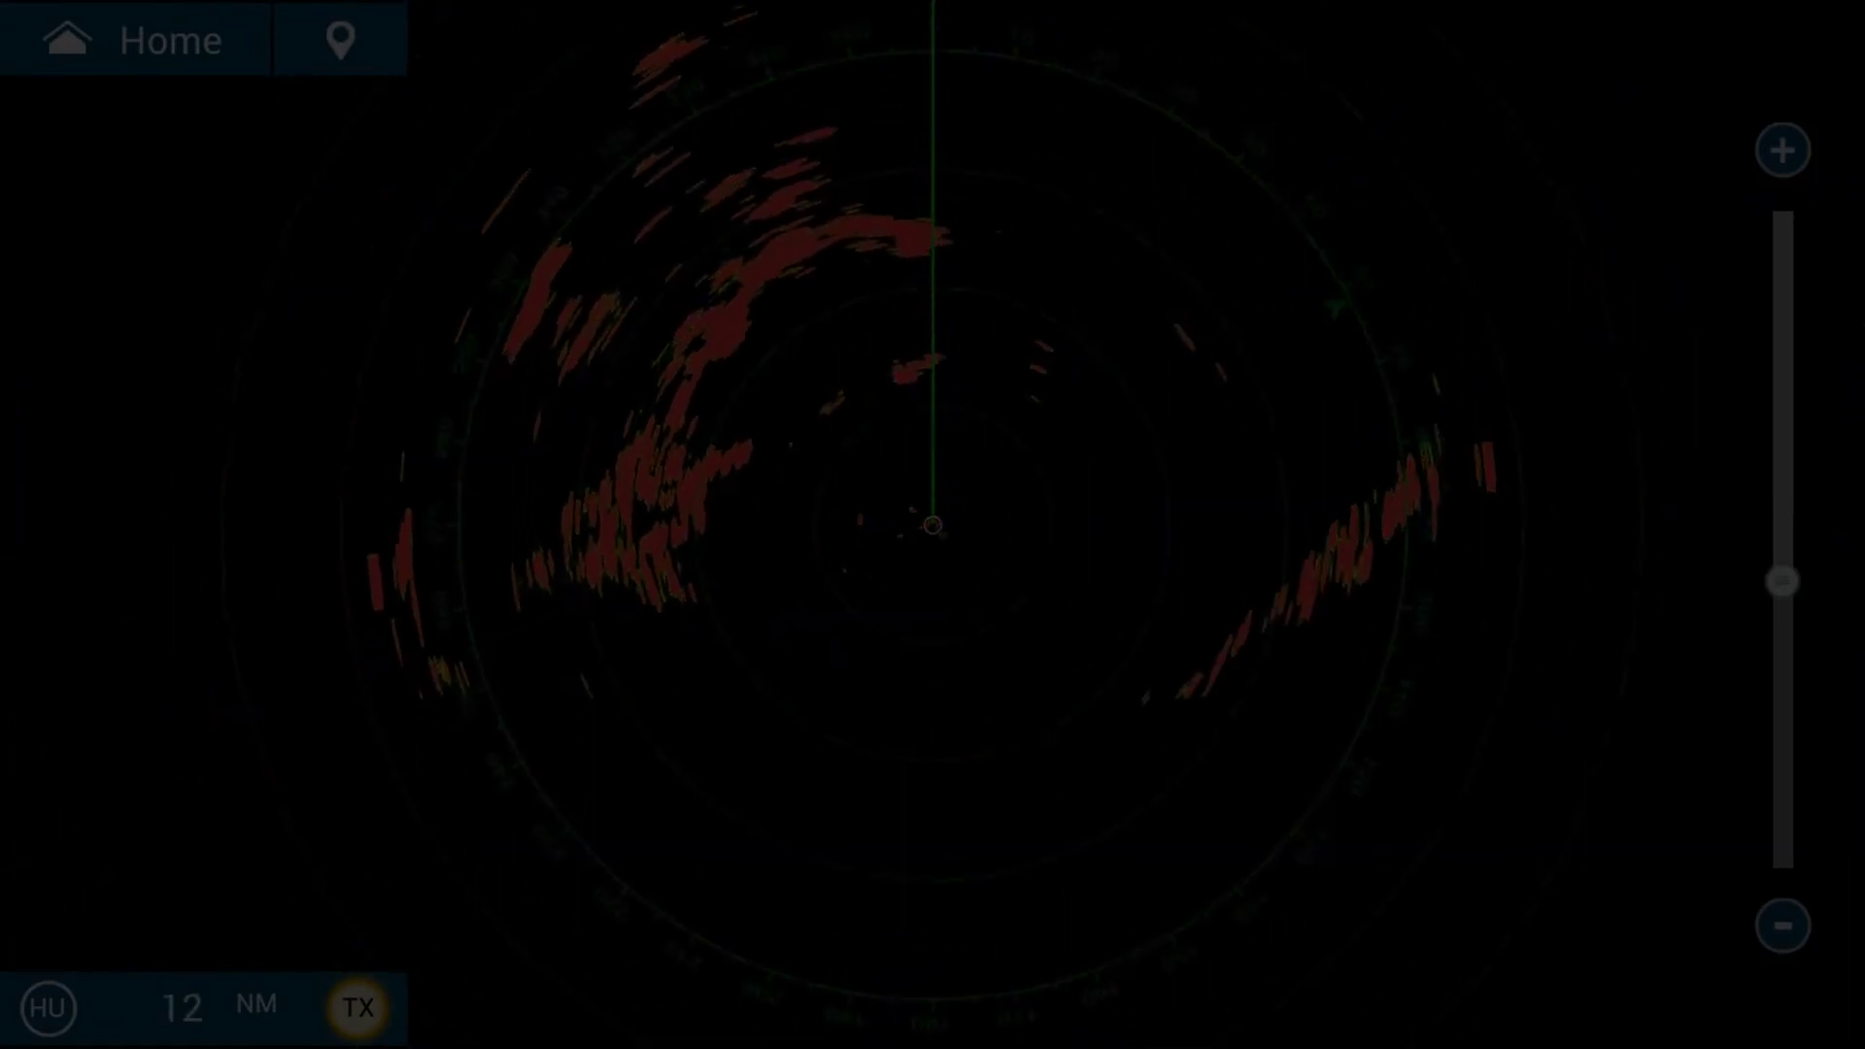
{"action": "left_click", "coordinate": [135, 40]}
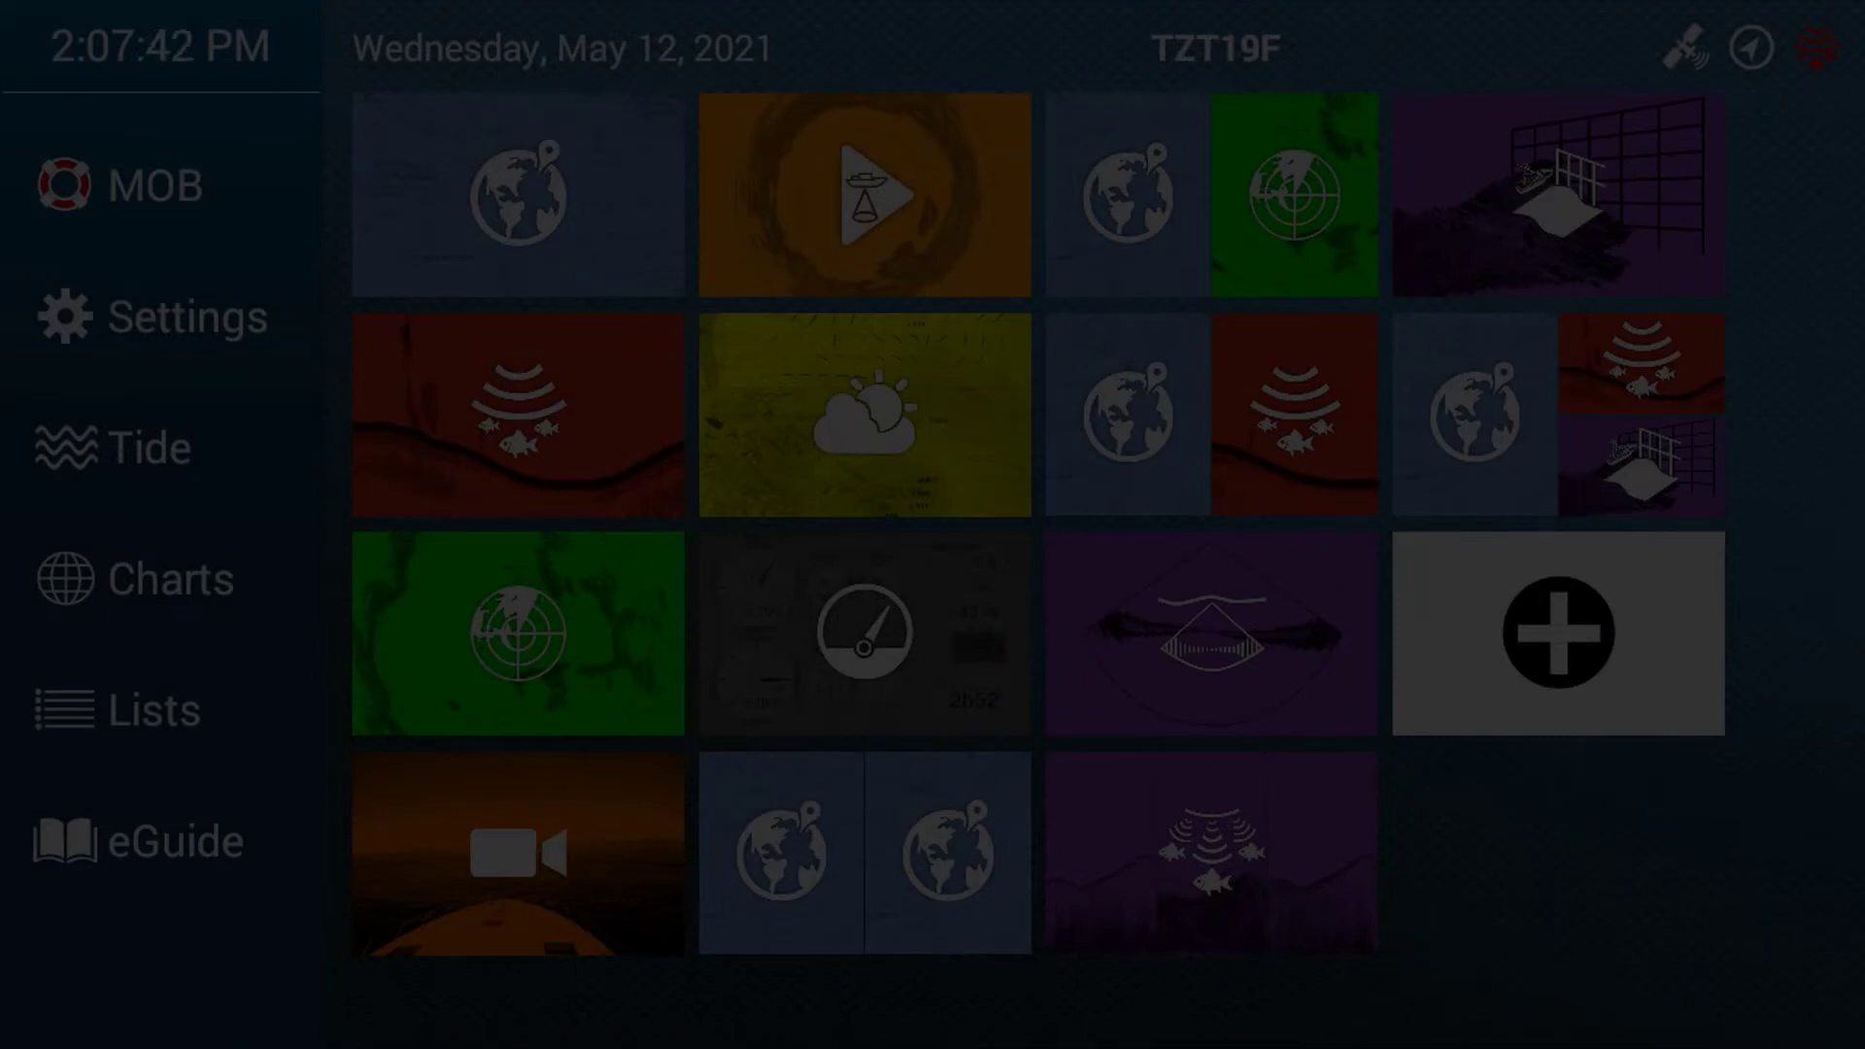
{"action": "left_click", "coordinate": [1558, 414]}
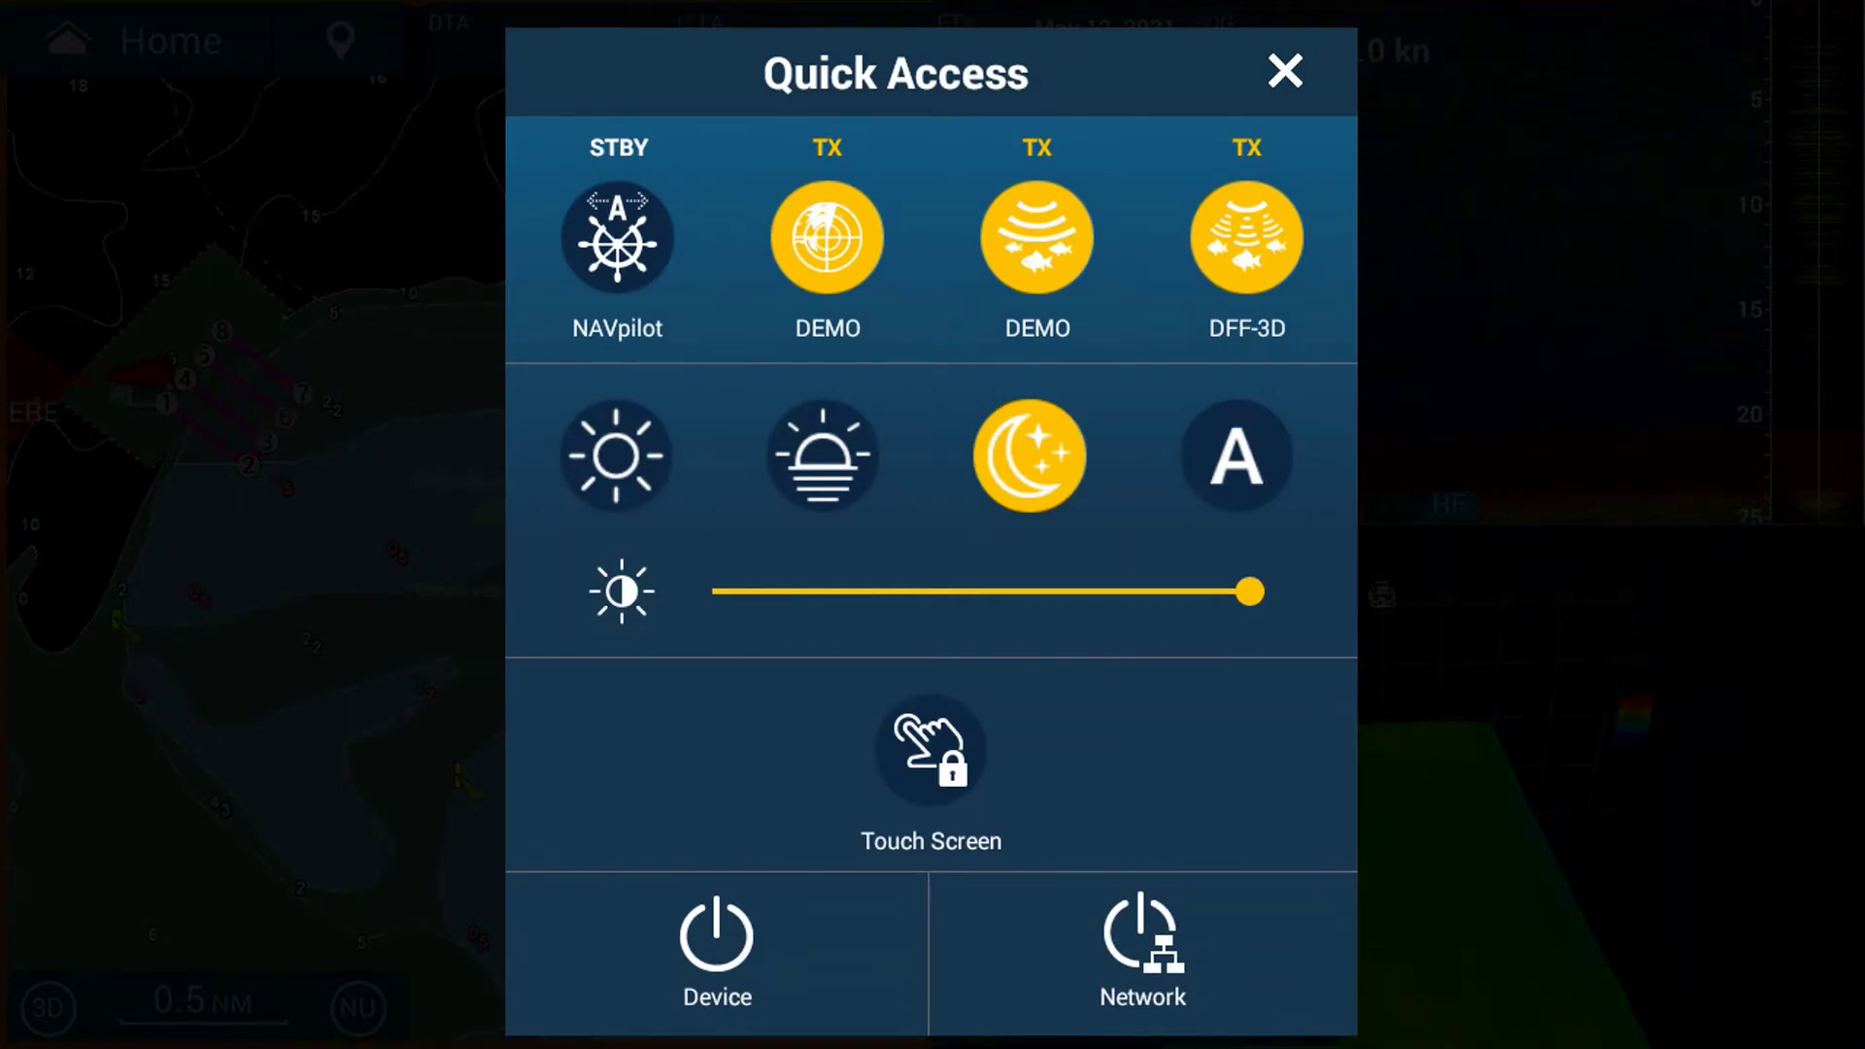
Switch the display to day mode in Quick Access, and run the screen brightness down and back up to maximum.
{"action": "left_click", "coordinate": [616, 455]}
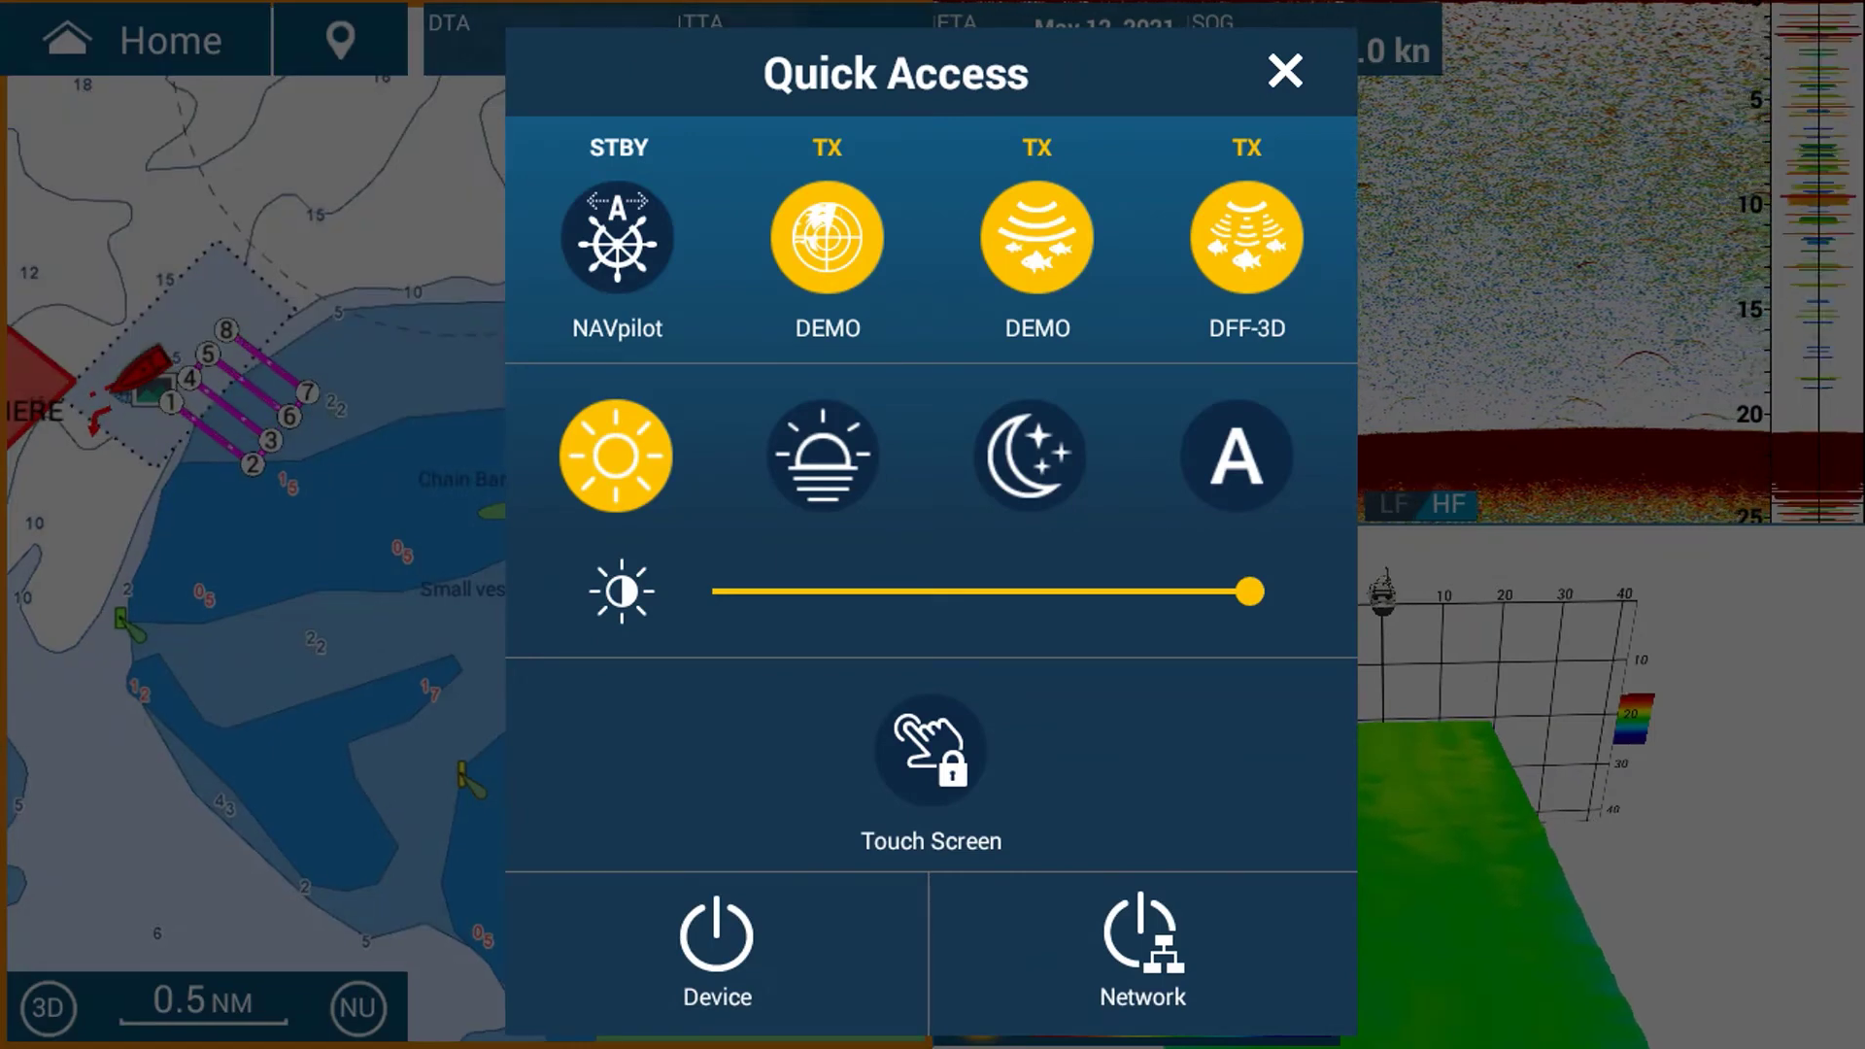
{"action": "left_click_drag", "start_coordinate": [1249, 591], "coordinate": [935, 591]}
{"action": "scroll", "coordinate": [987, 591], "scroll_direction": "down", "scroll_amount": 6}
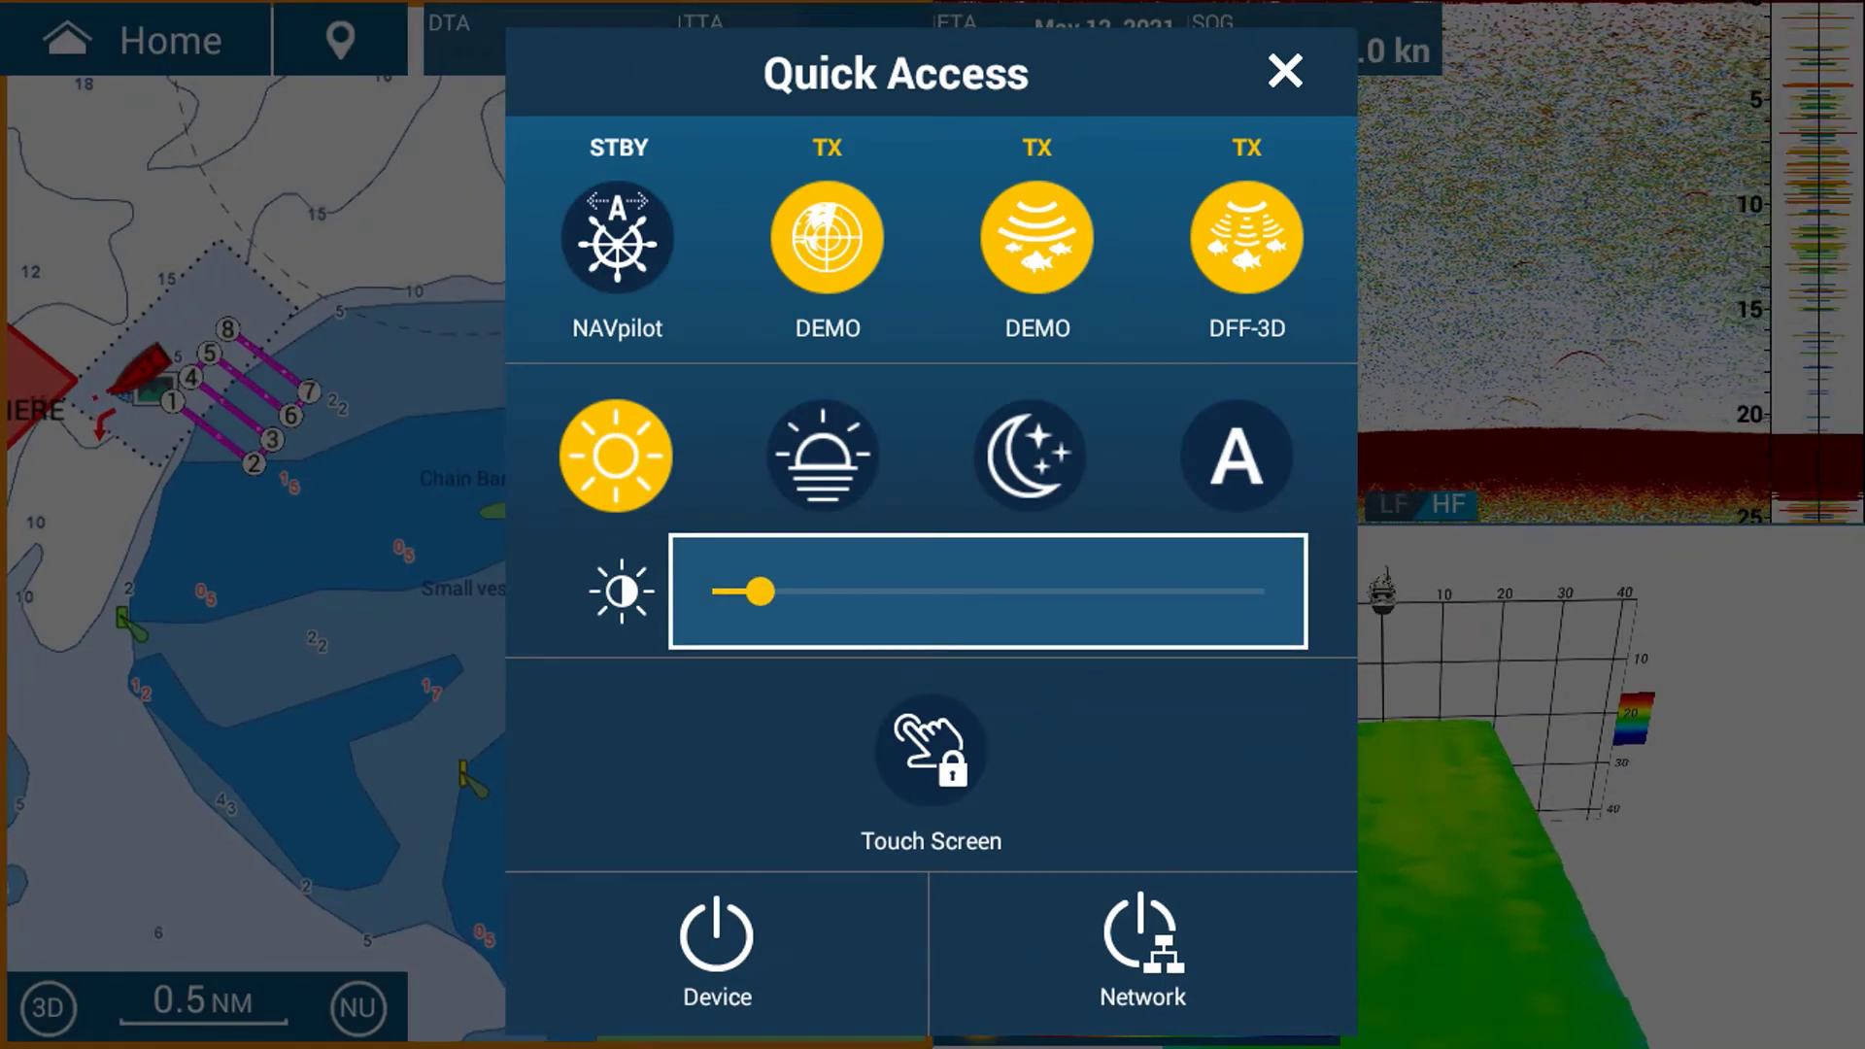
{"action": "scroll", "coordinate": [987, 590], "scroll_direction": "up", "scroll_amount": 1}
{"action": "scroll", "coordinate": [988, 591], "scroll_direction": "up", "scroll_amount": 11}
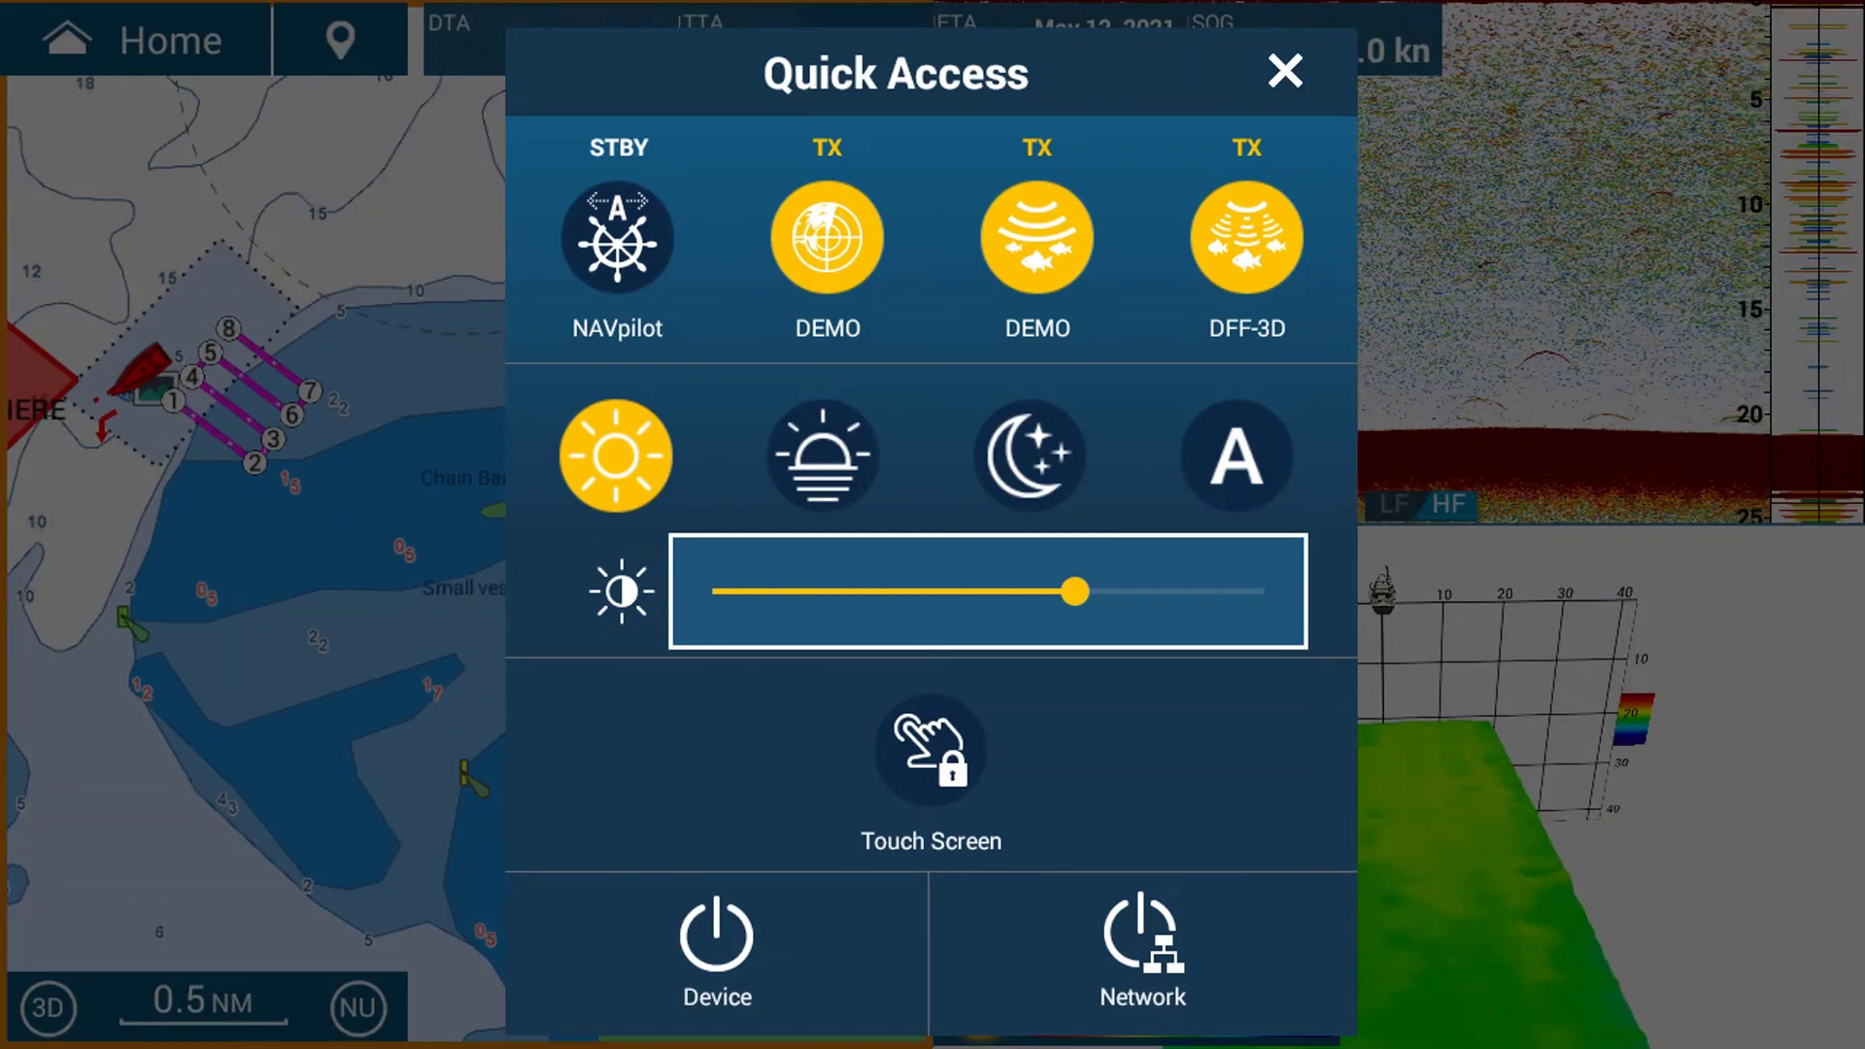
{"action": "scroll", "coordinate": [987, 590], "scroll_direction": "up", "scroll_amount": 3}
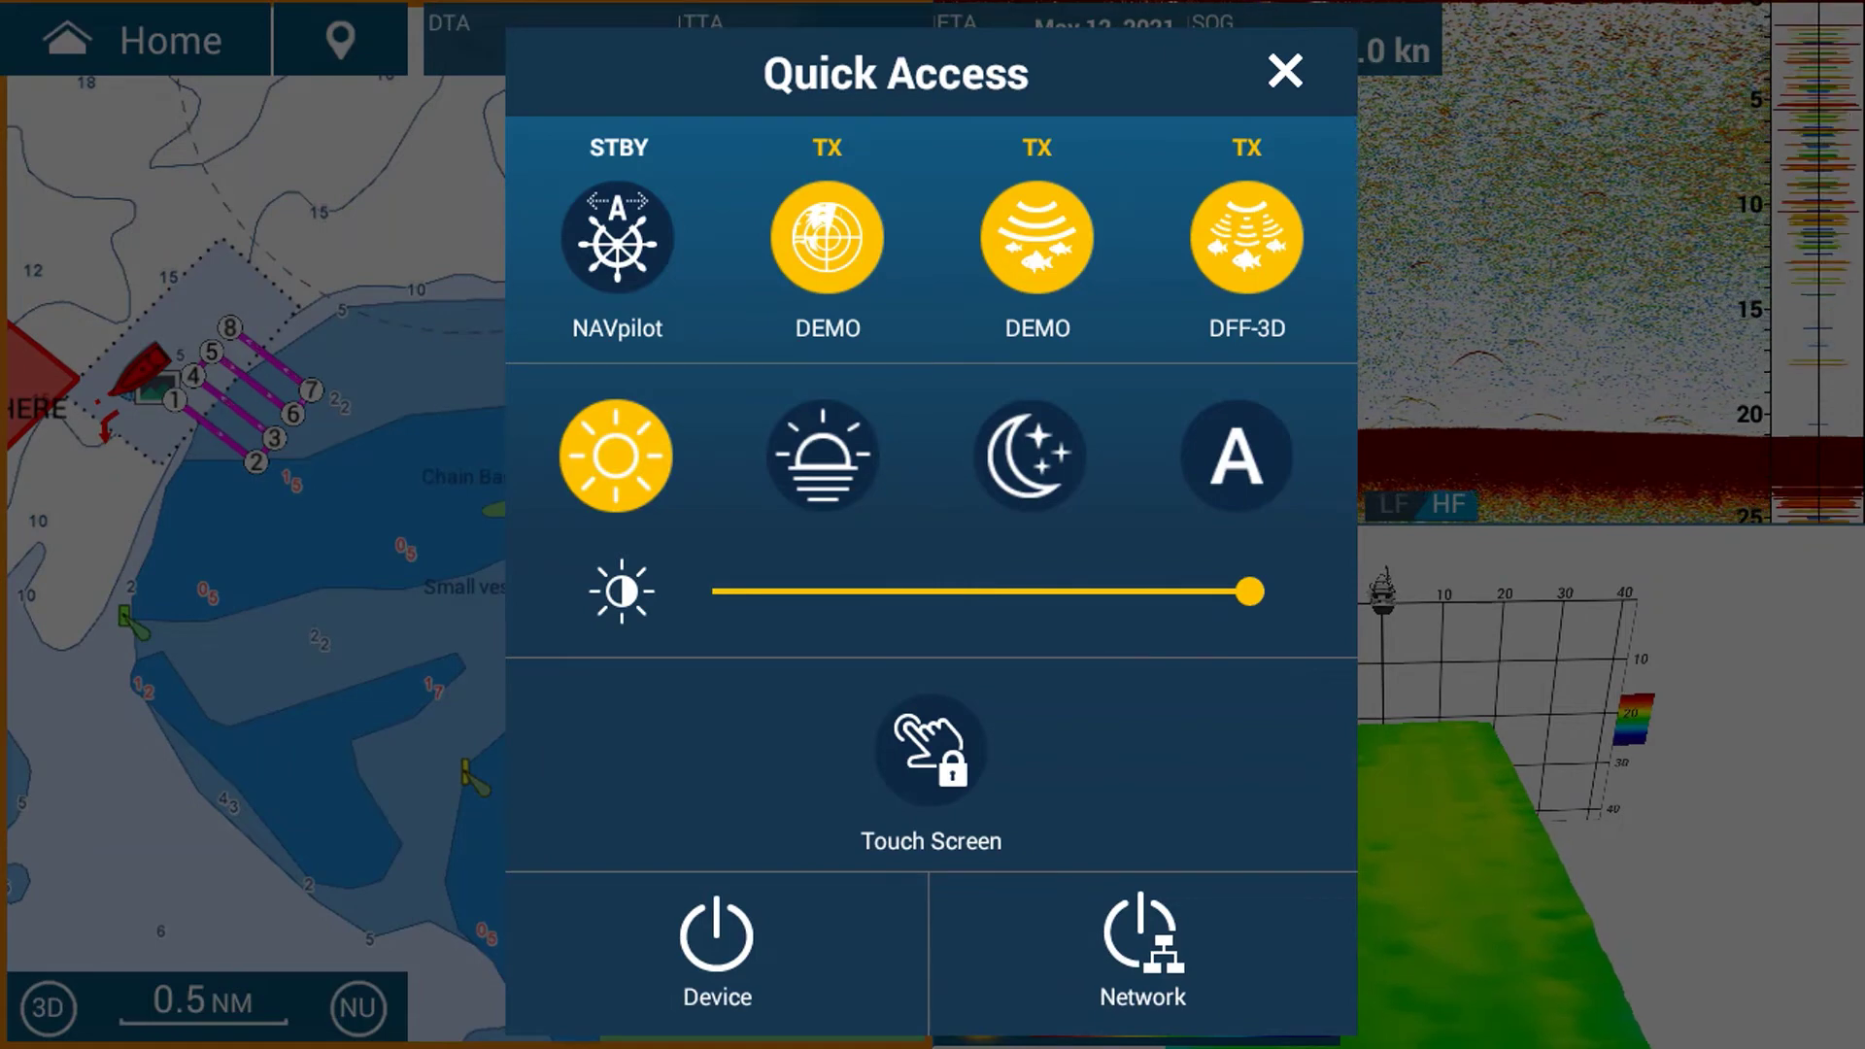
{"action": "scroll", "coordinate": [987, 590], "scroll_direction": "down", "scroll_amount": 12}
{"action": "scroll", "coordinate": [988, 590], "scroll_direction": "up", "scroll_amount": 9}
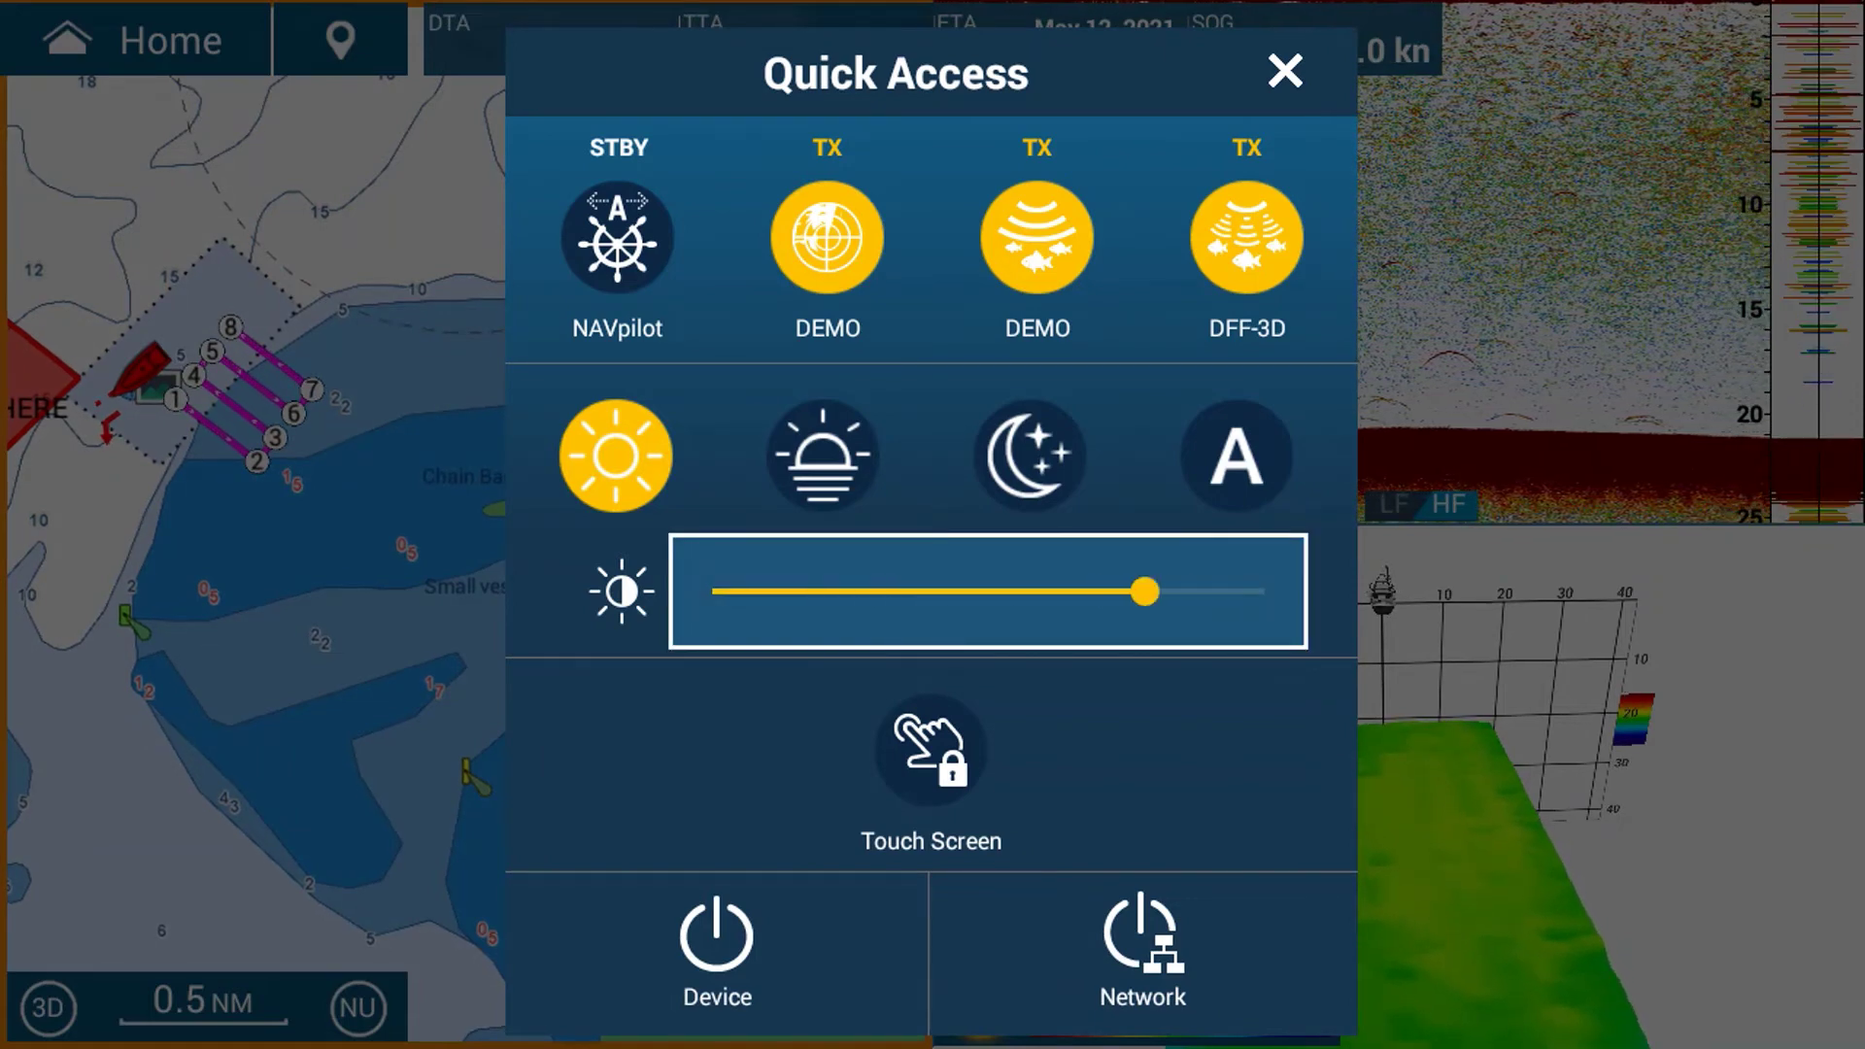
{"action": "scroll", "coordinate": [988, 591], "scroll_direction": "up", "scroll_amount": 3}
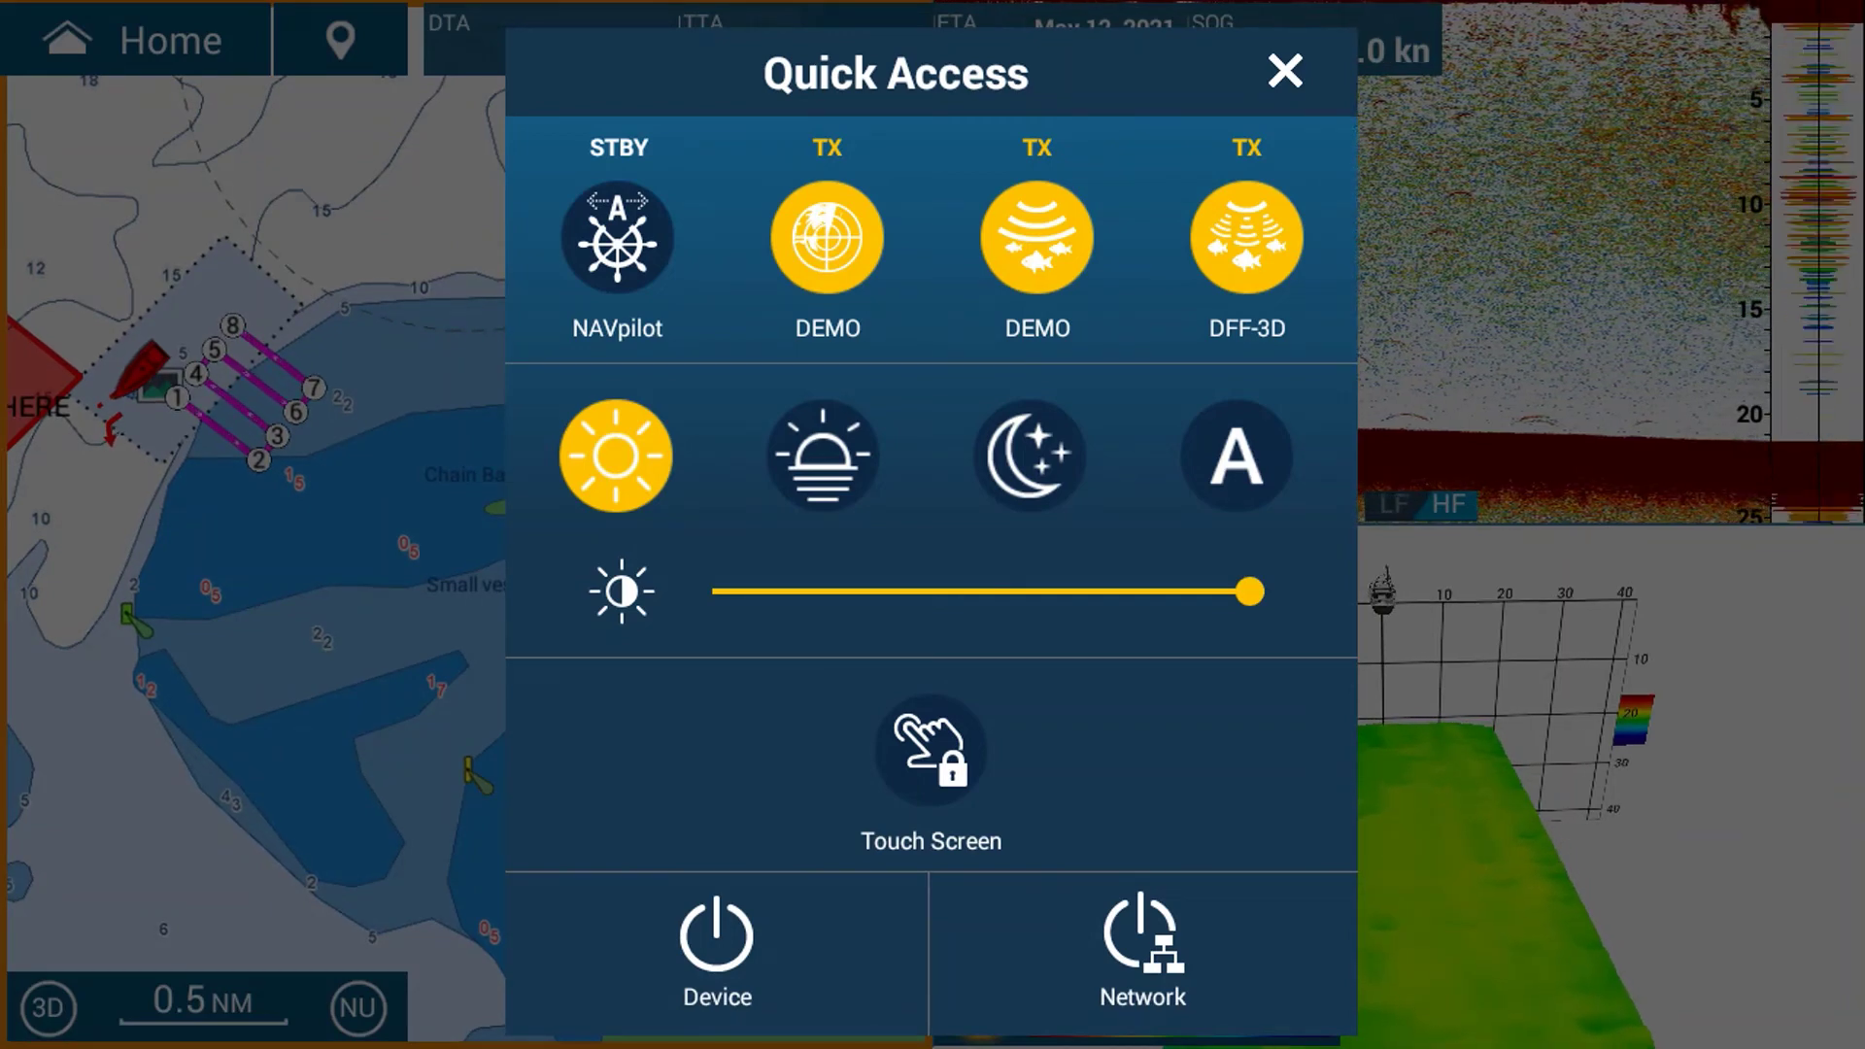
Lower the screen brightness to about one fifth, raise it gradually to maximum, and briefly dim it slightly before restoring maximum.
{"action": "left_click_drag", "start_coordinate": [1249, 591], "coordinate": [829, 590]}
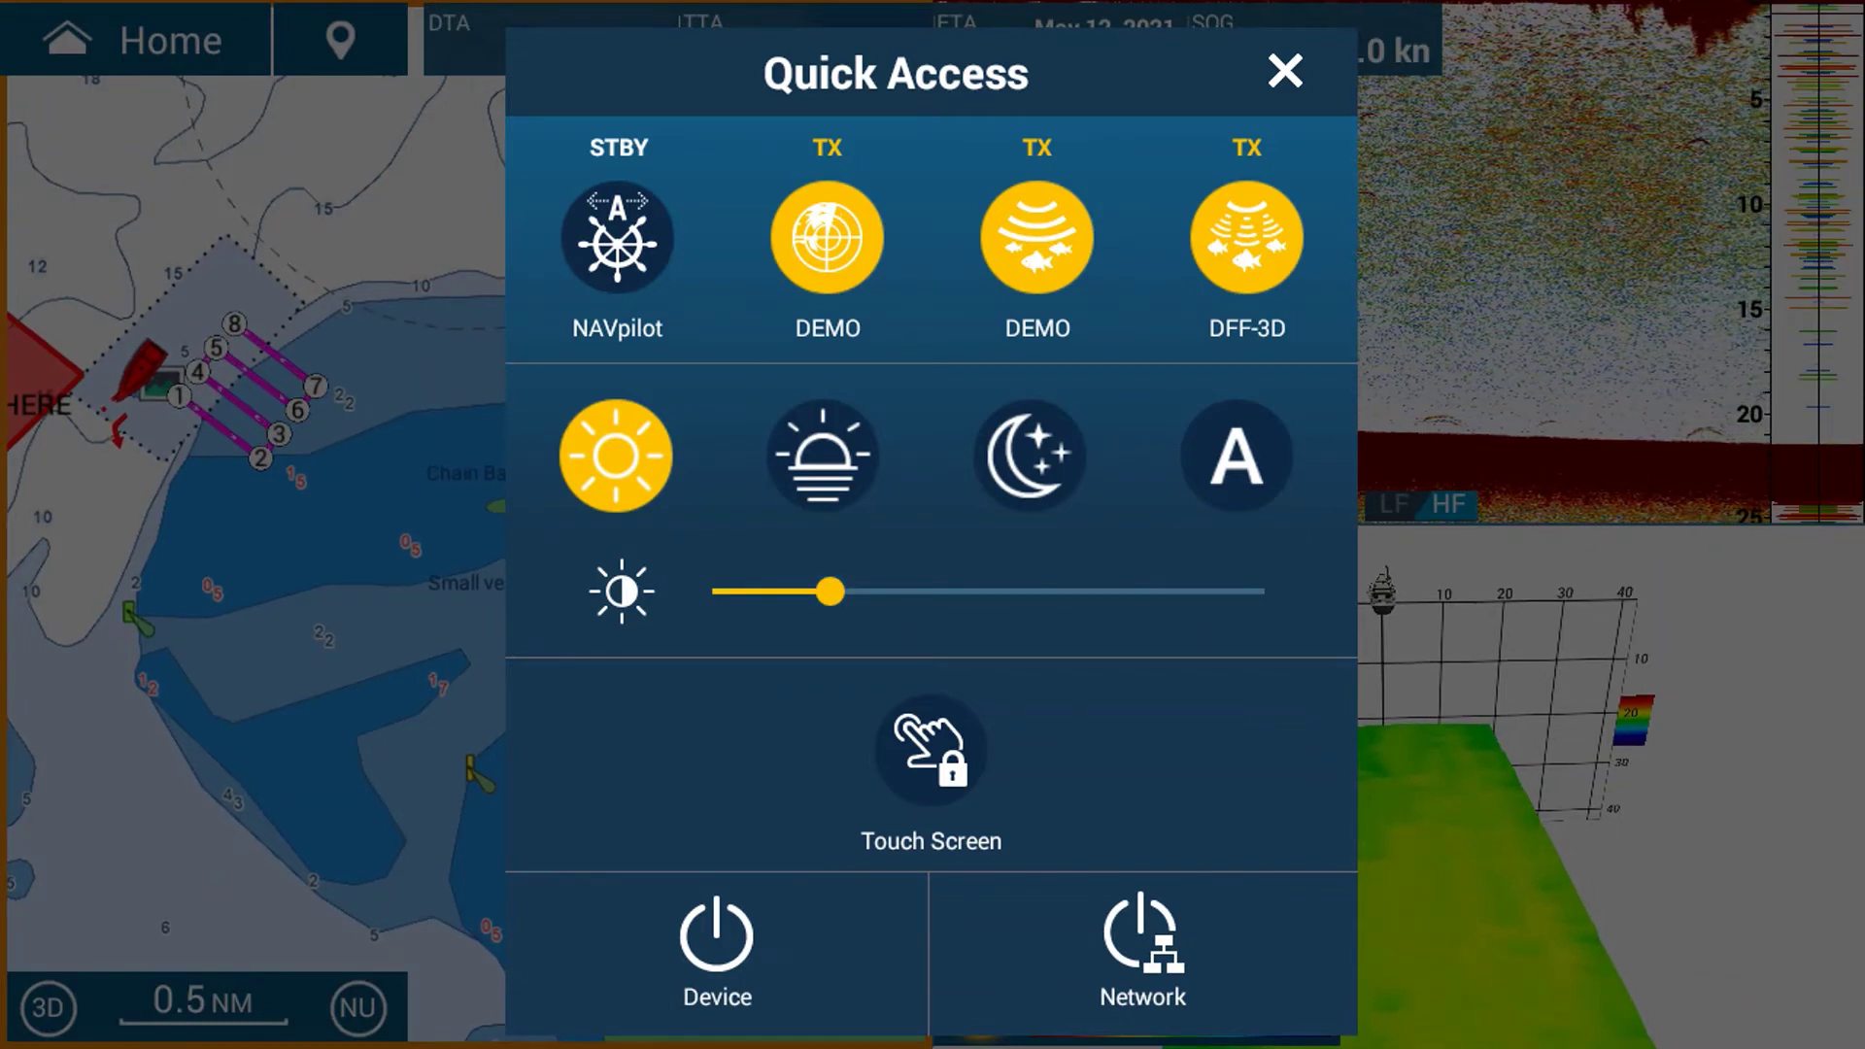
{"action": "key", "text": "Right"}
{"action": "key", "text": "Right"}
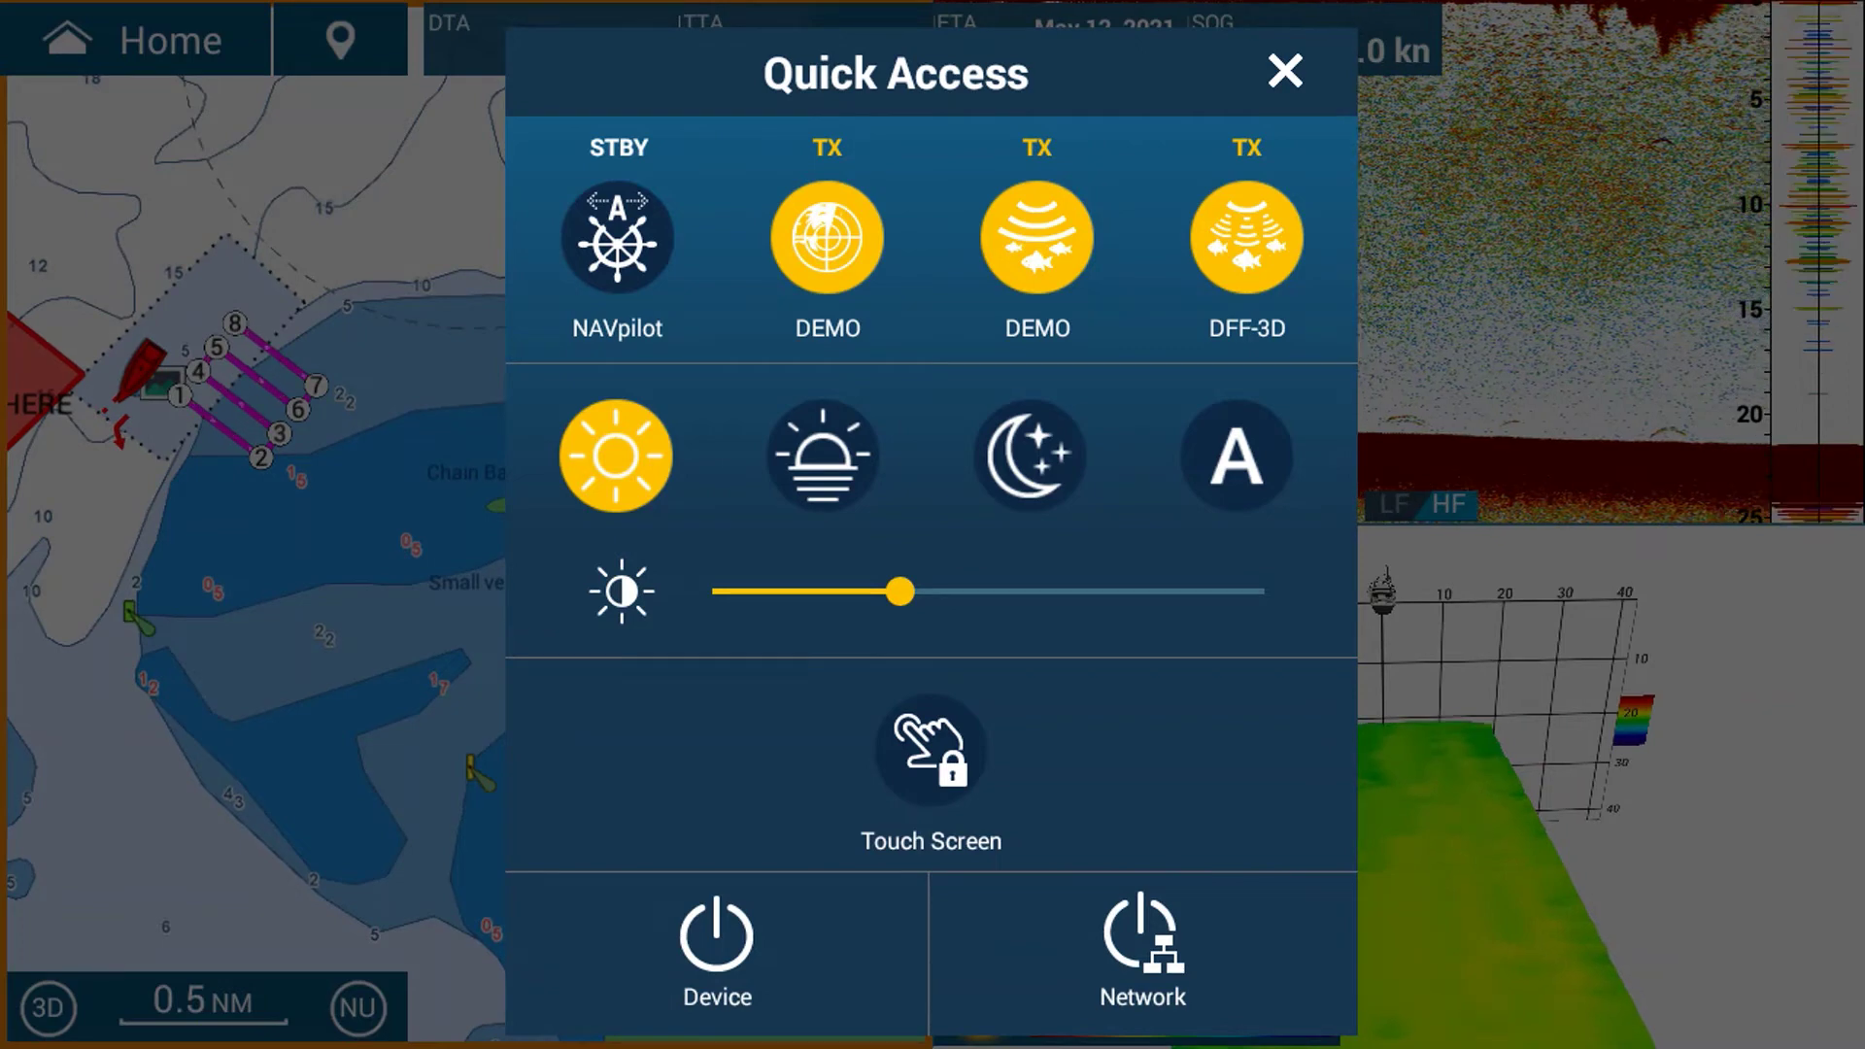
{"action": "key", "text": "Right"}
{"action": "key", "text": "Right"}
{"action": "key", "text": "Left"}
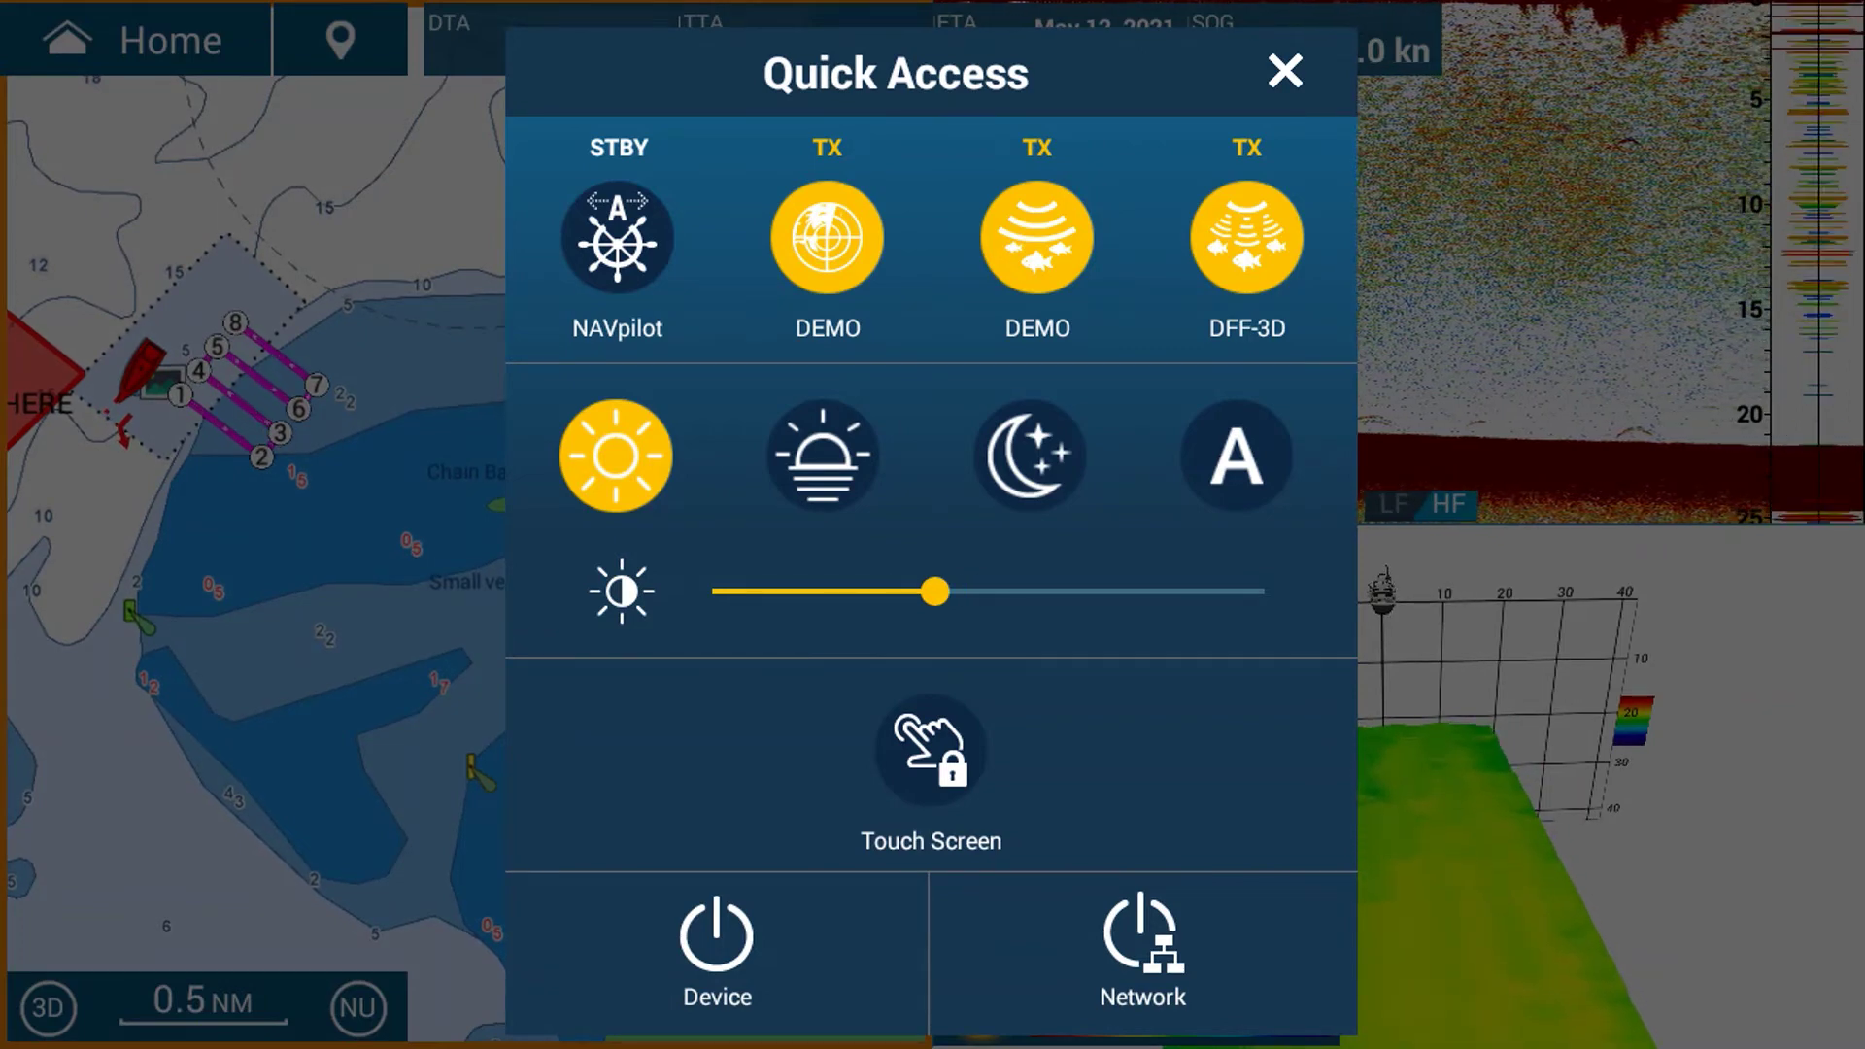
{"action": "key", "text": "Right"}
{"action": "key", "text": "Right"}
{"action": "key", "text": "Right"}
{"action": "key", "text": "Right"}
{"action": "key", "text": "Right"}
{"action": "key", "text": "Right"}
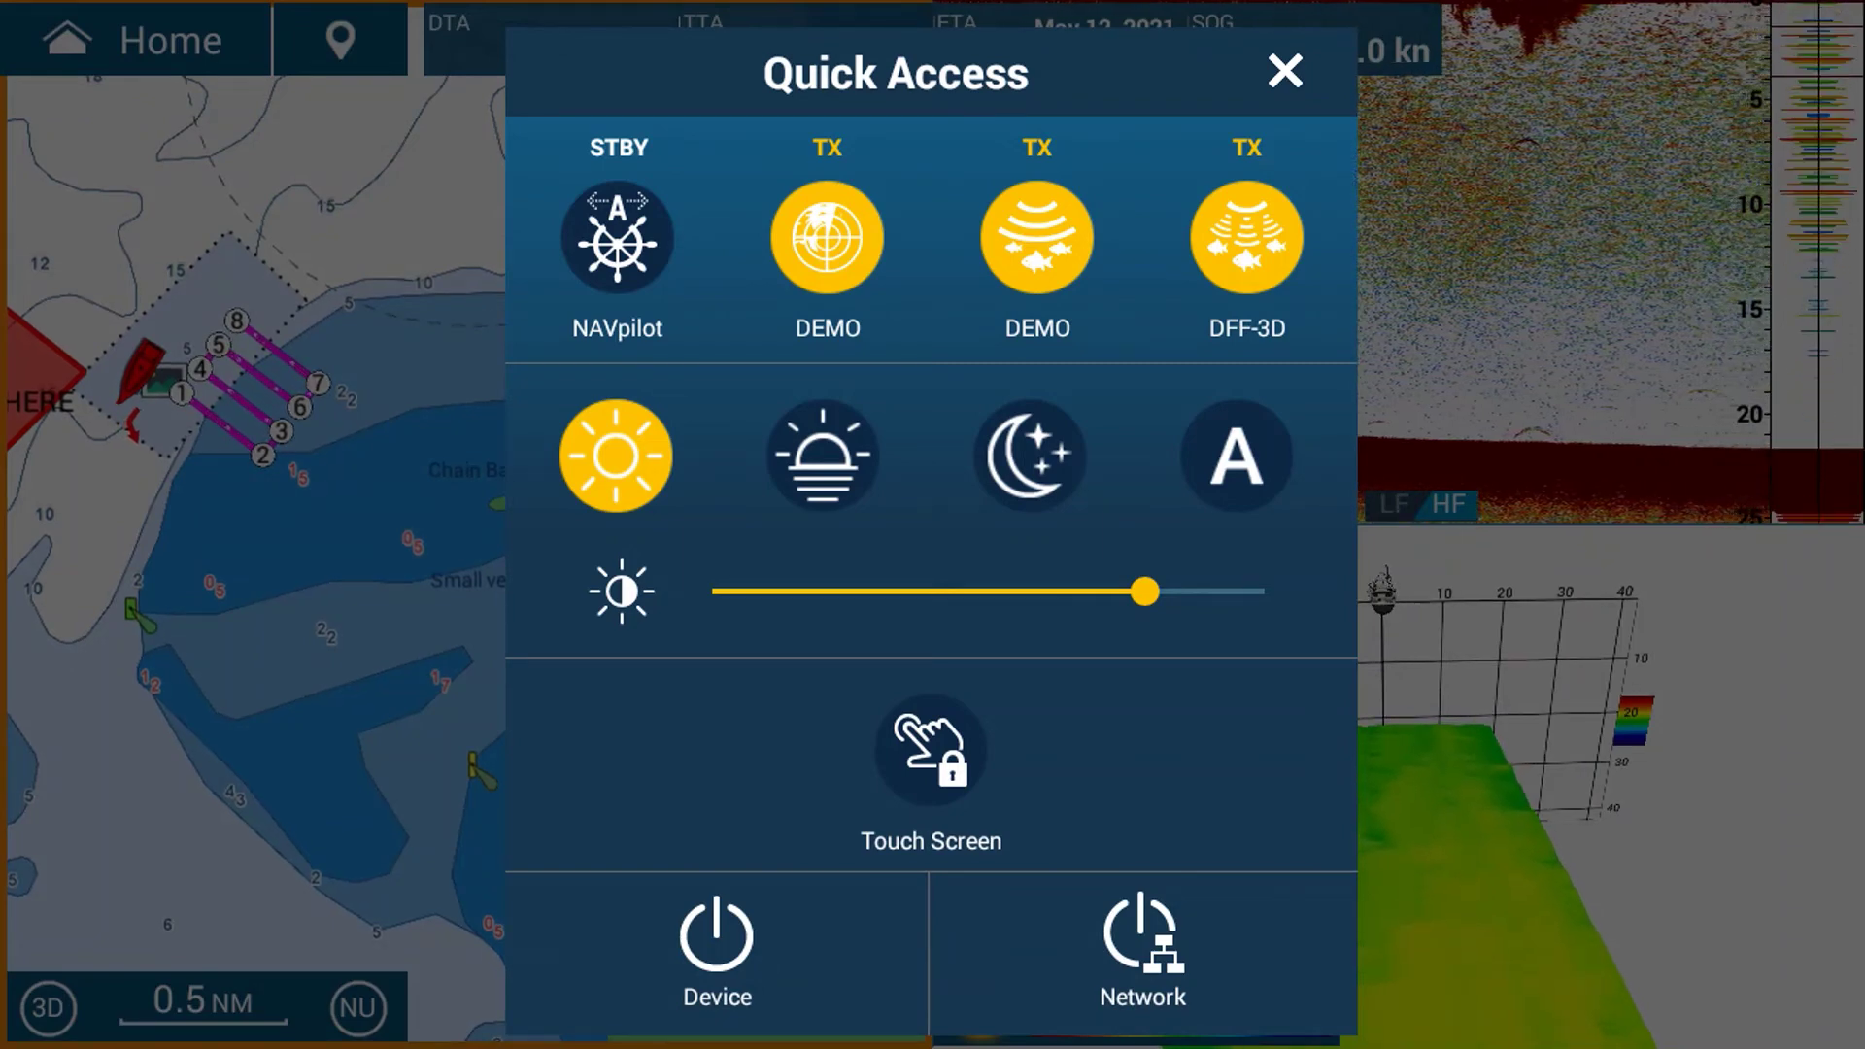
{"action": "key", "text": "Right"}
{"action": "key", "text": "Right"}
{"action": "key", "text": "Right"}
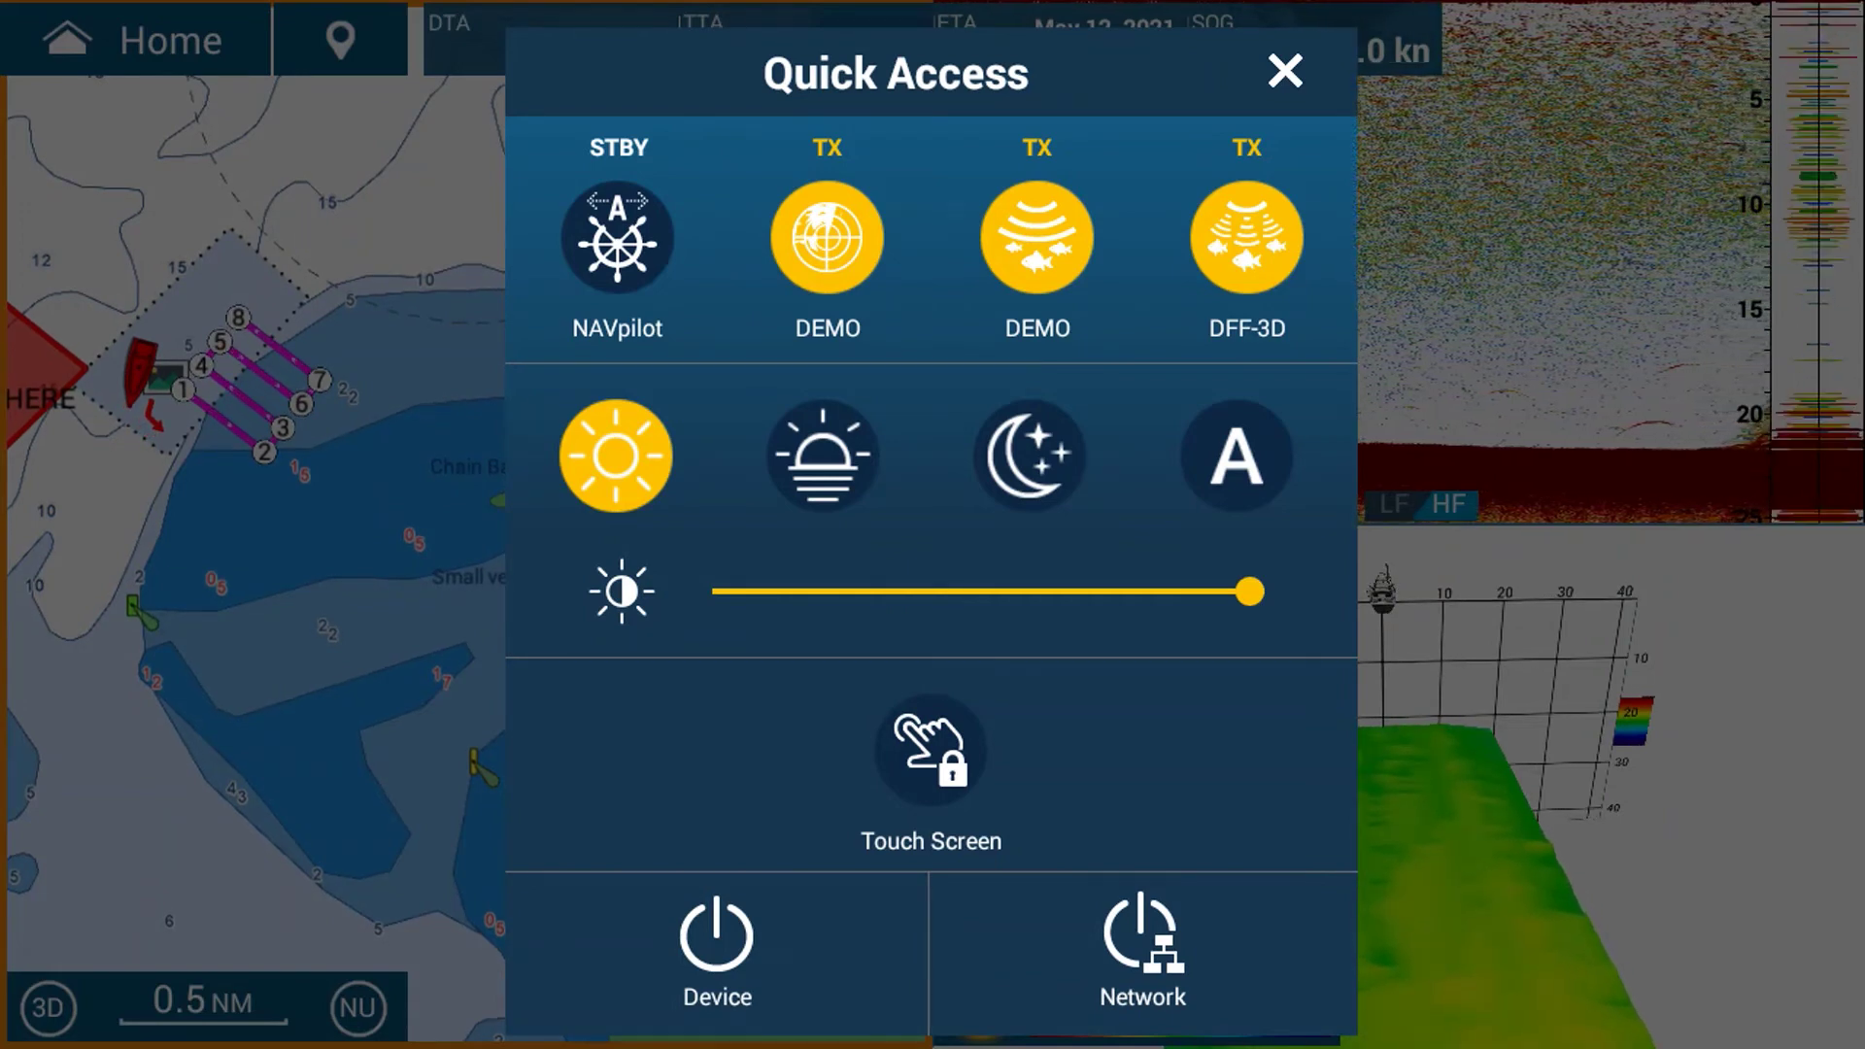
{"action": "left_click_drag", "start_coordinate": [1250, 592], "coordinate": [1110, 591]}
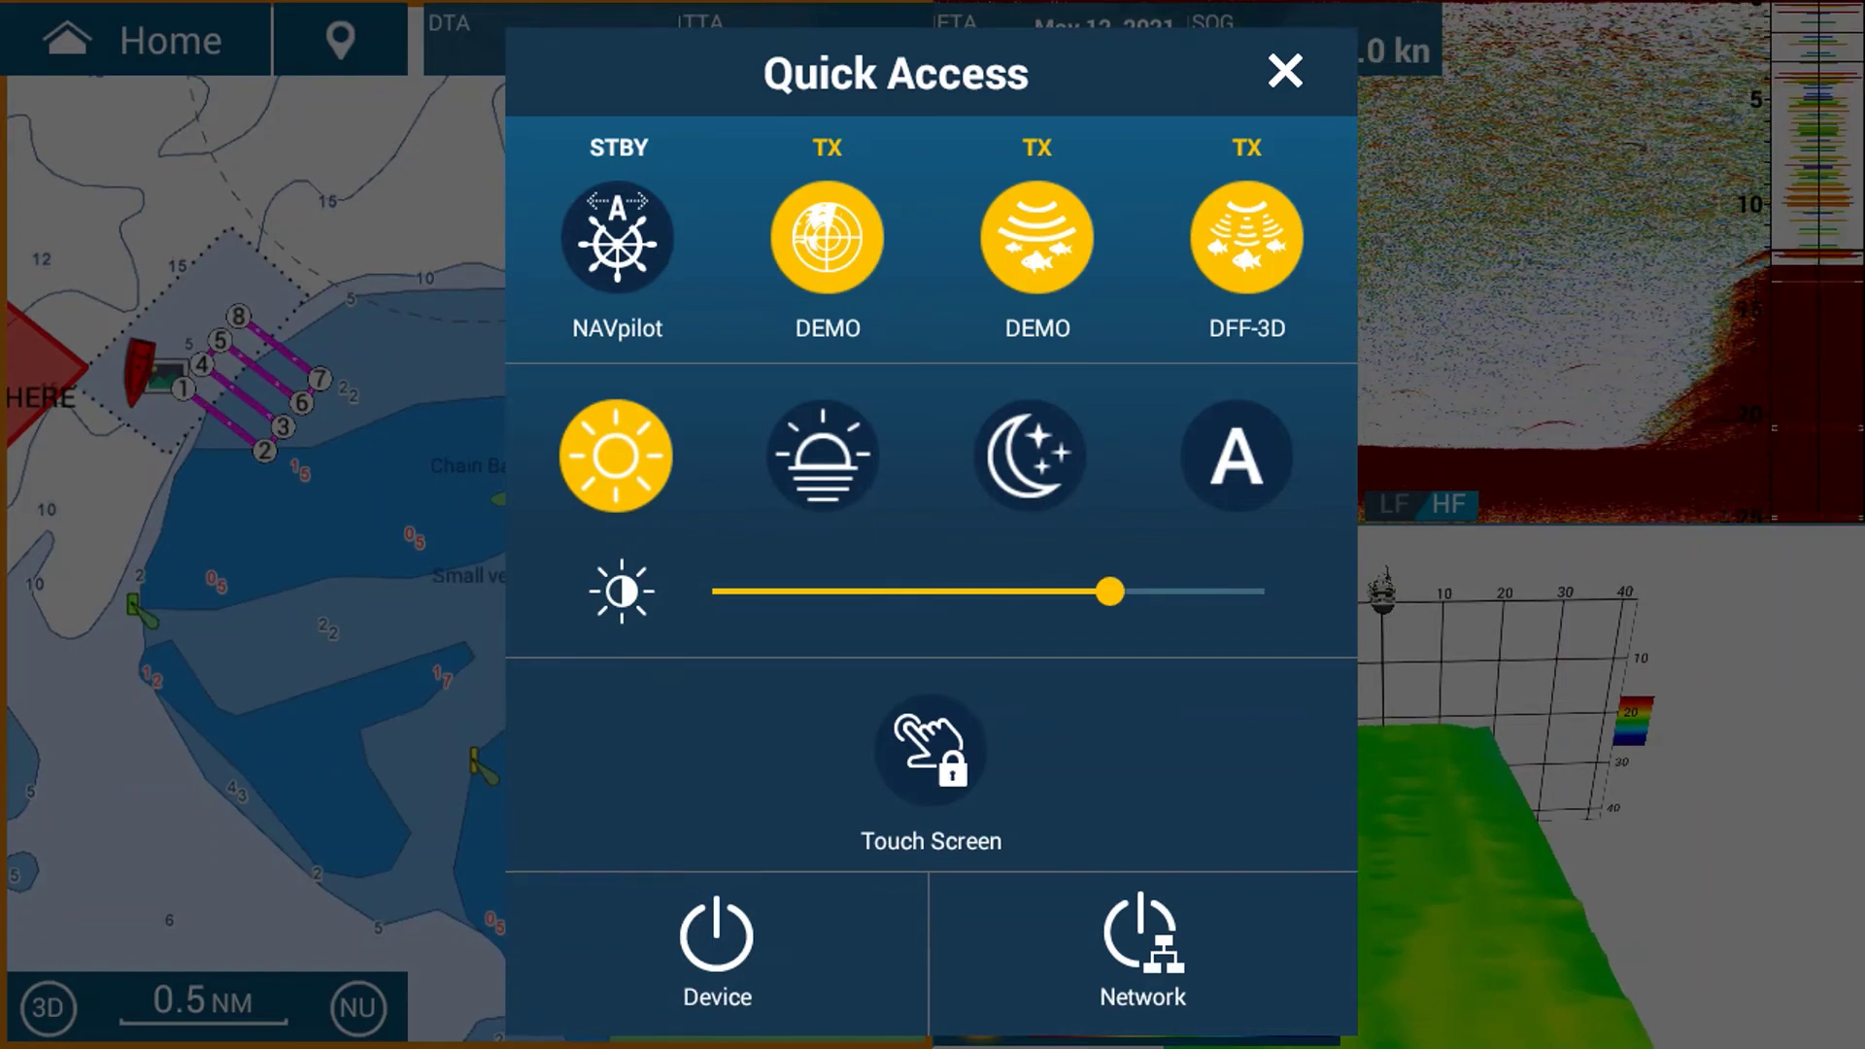
{"action": "left_click_drag", "start_coordinate": [1110, 591], "coordinate": [1249, 592]}
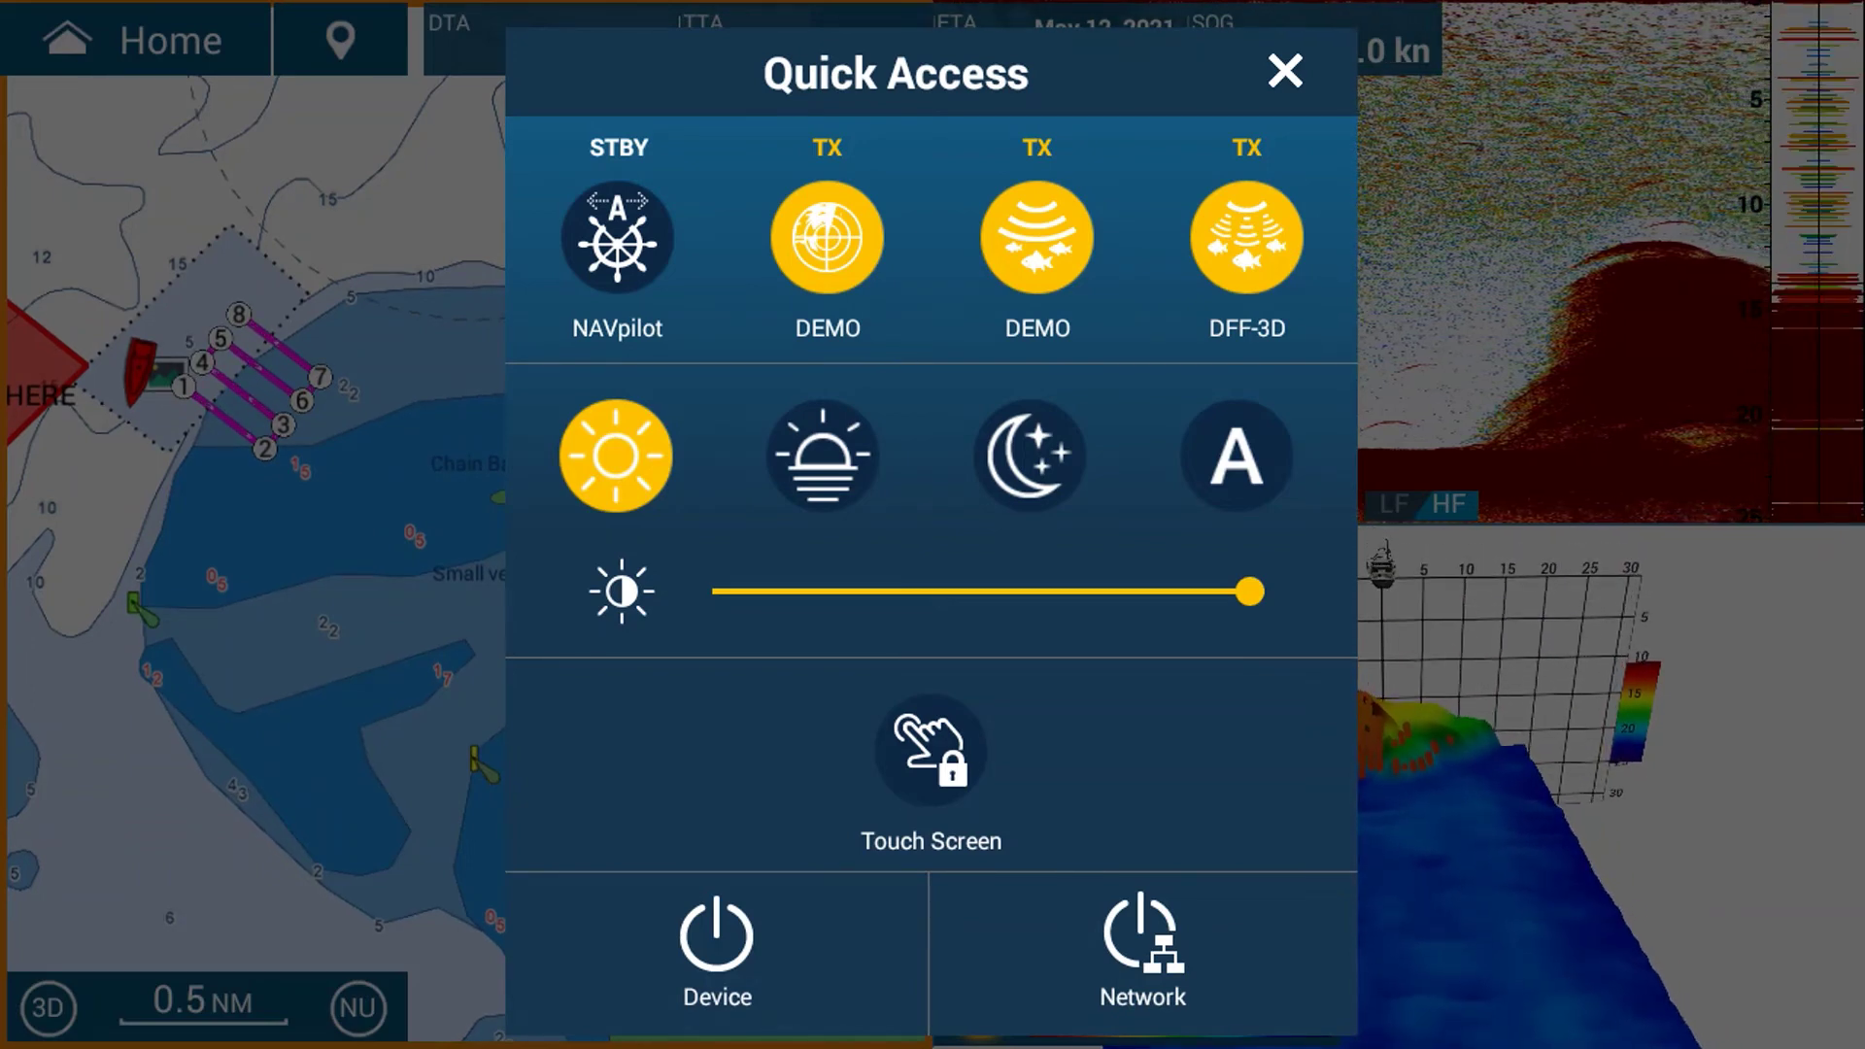
Lock the touch screen from Quick Access, and close the reopened Quick Access window.
{"action": "left_click", "coordinate": [930, 749]}
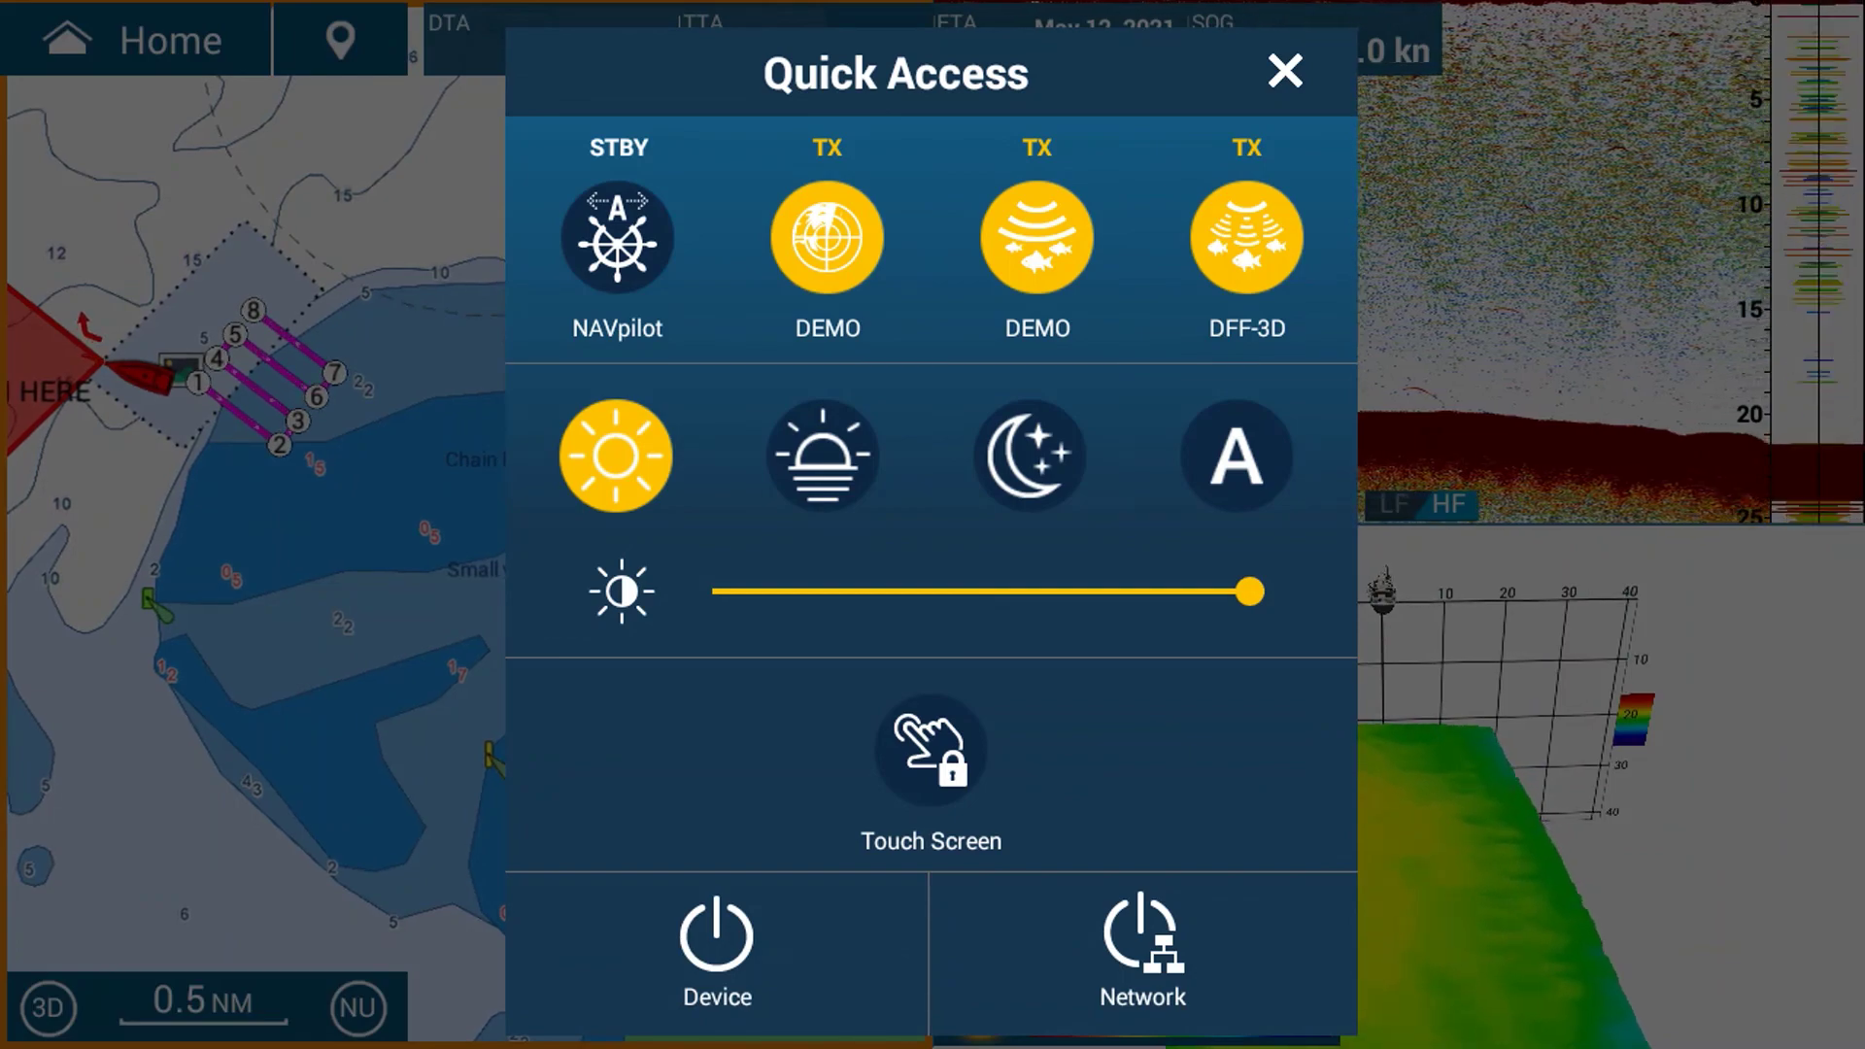
{"action": "key", "text": "Escape"}
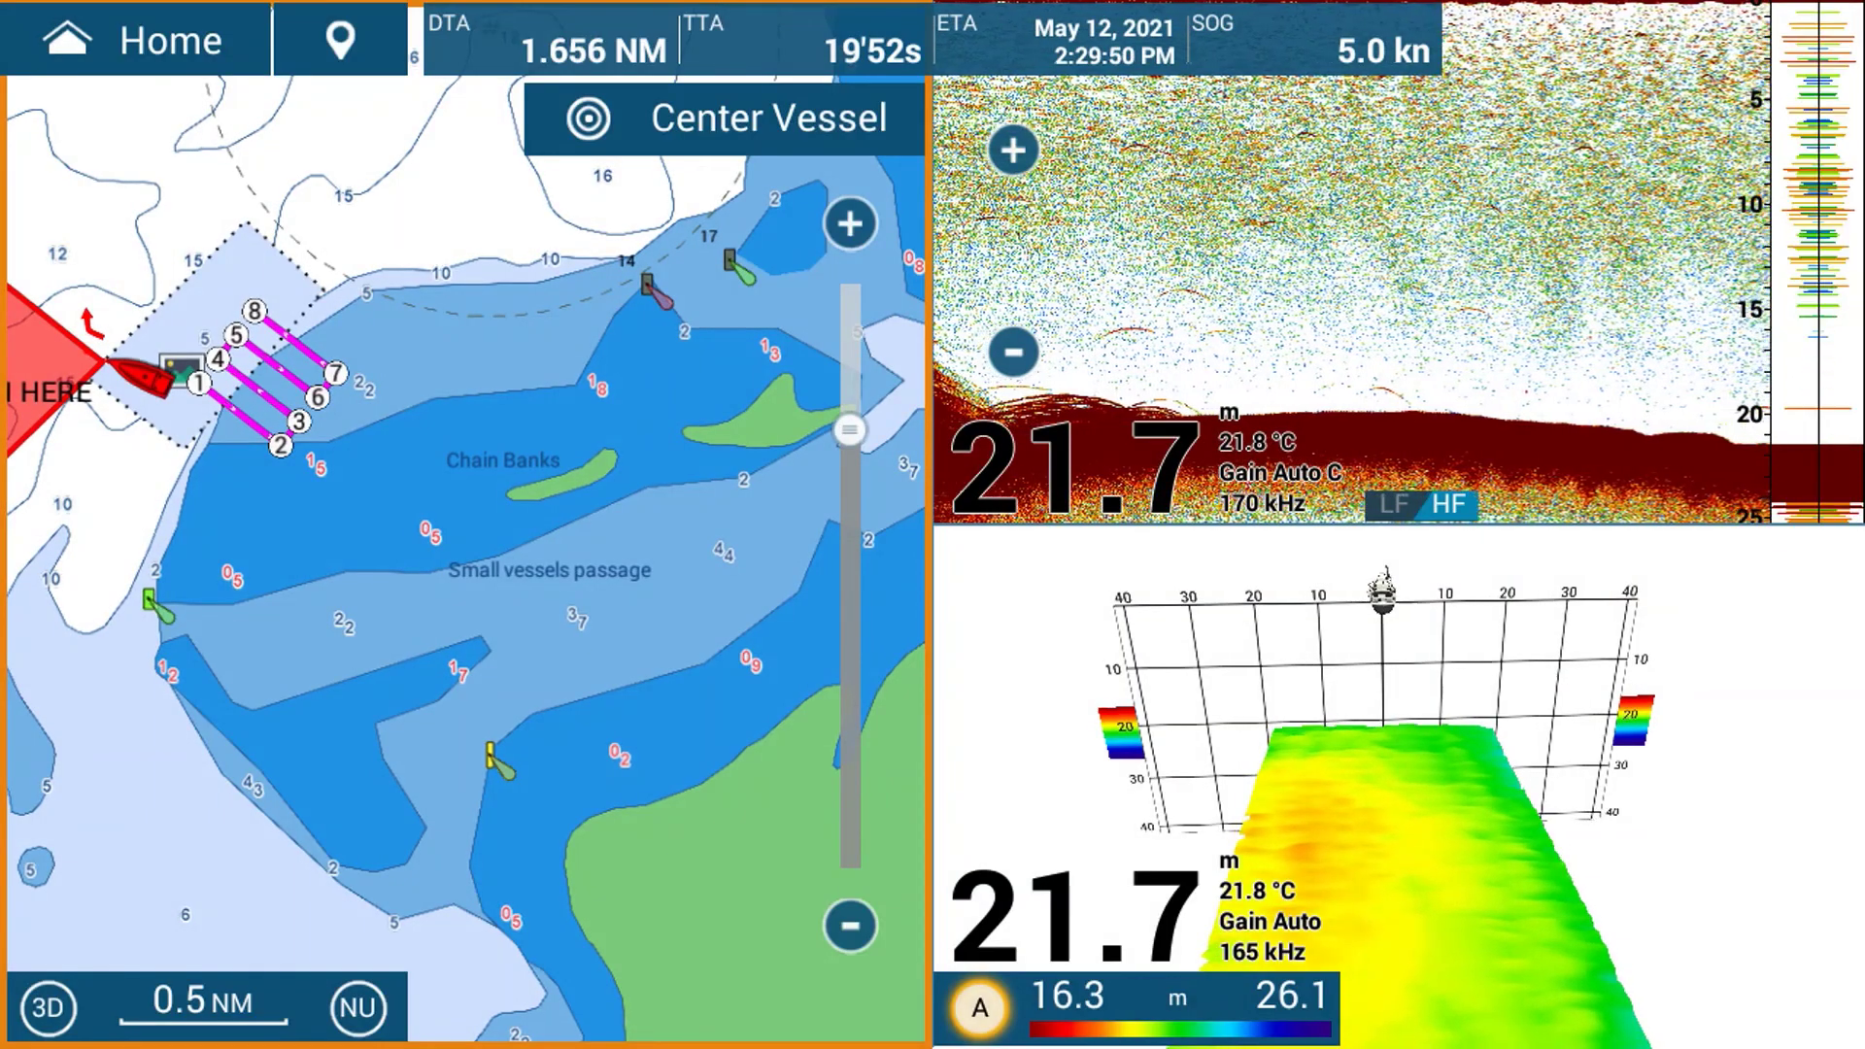